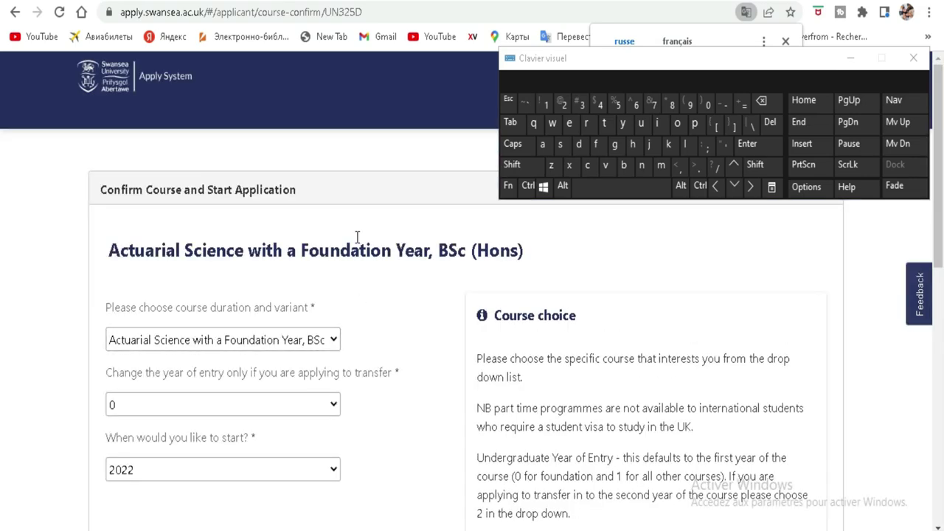
Move the on-screen keyboard lower so it no longer covers the form
scroll(357, 237, "down", 1)
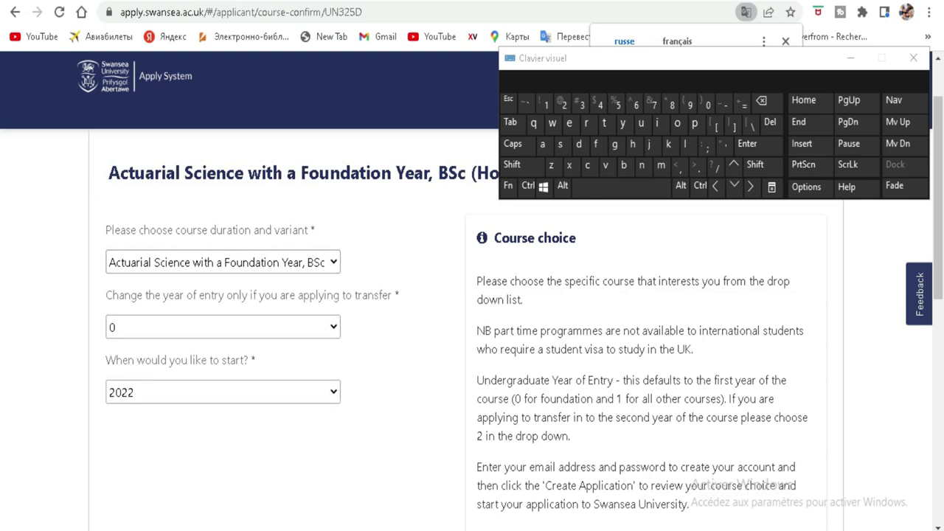
left_click(413, 483)
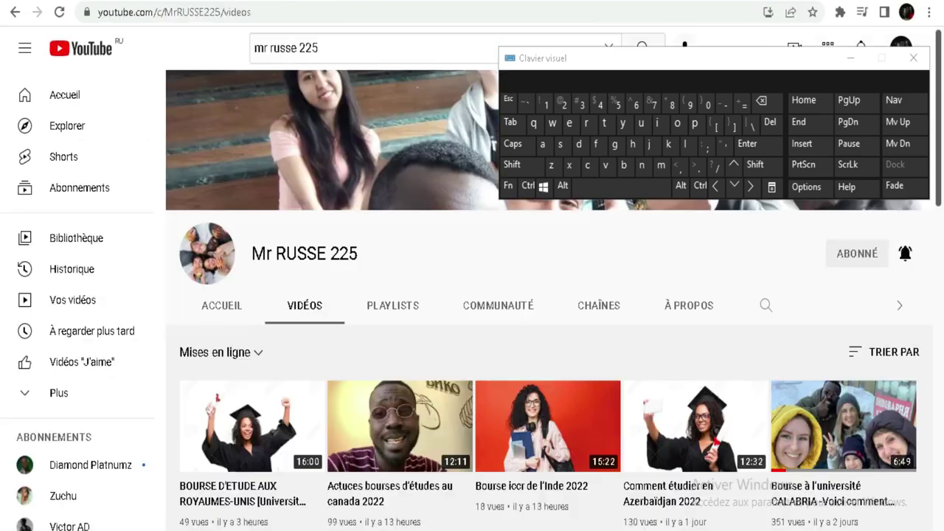
mouse_move(224, 404)
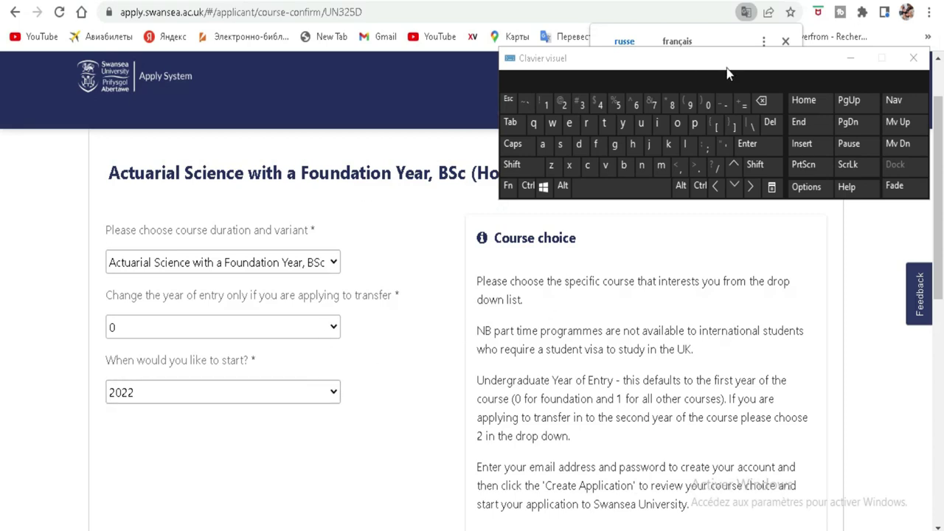
left_click(754, 66)
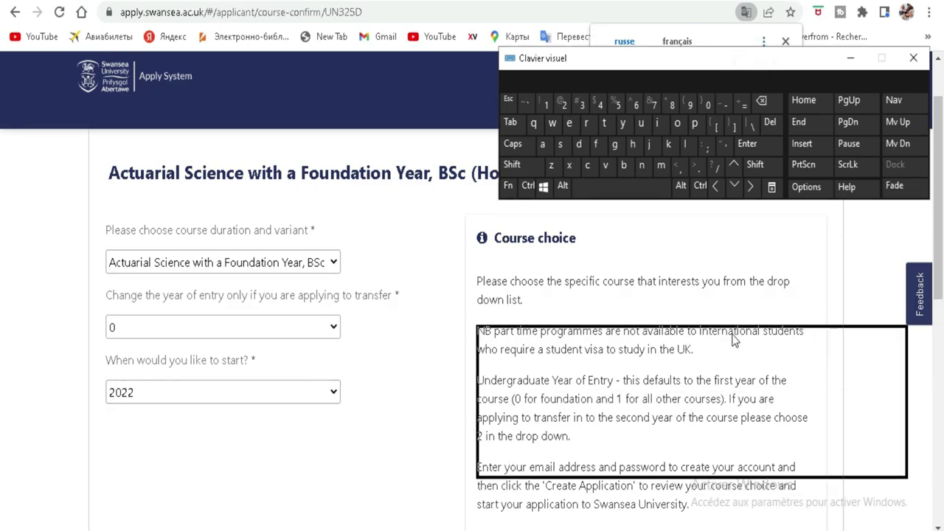
left_click_drag(751, 312, 750, 312)
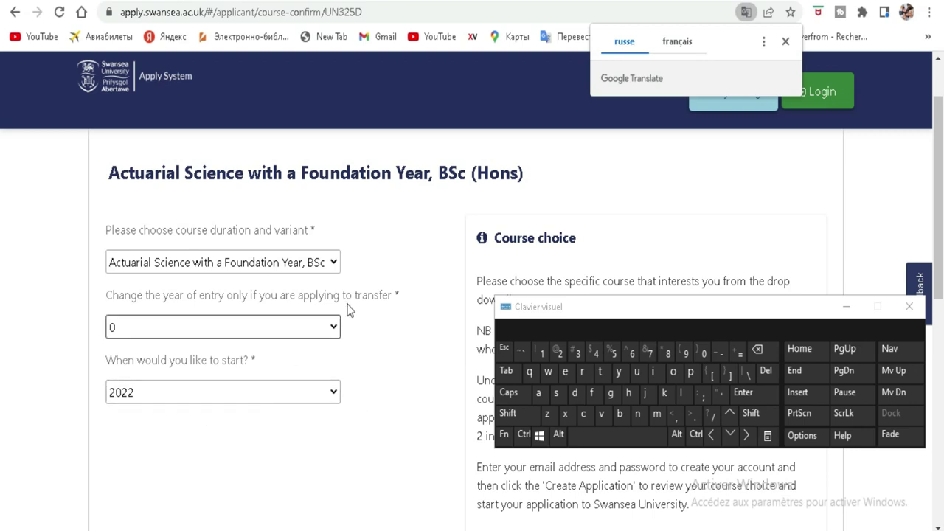
Choose 2022 as the start year for the entry year 0 foundation course
scroll(288, 244, "down", 1)
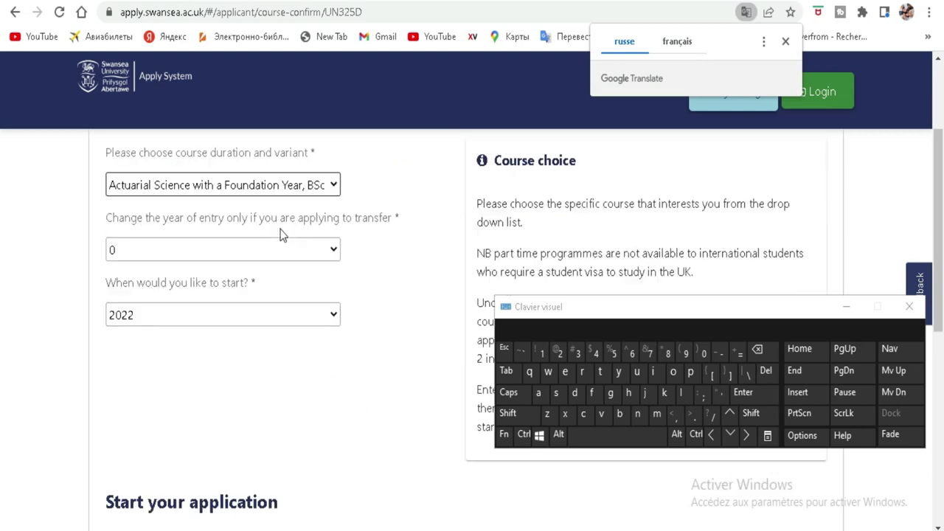
left_click(305, 319)
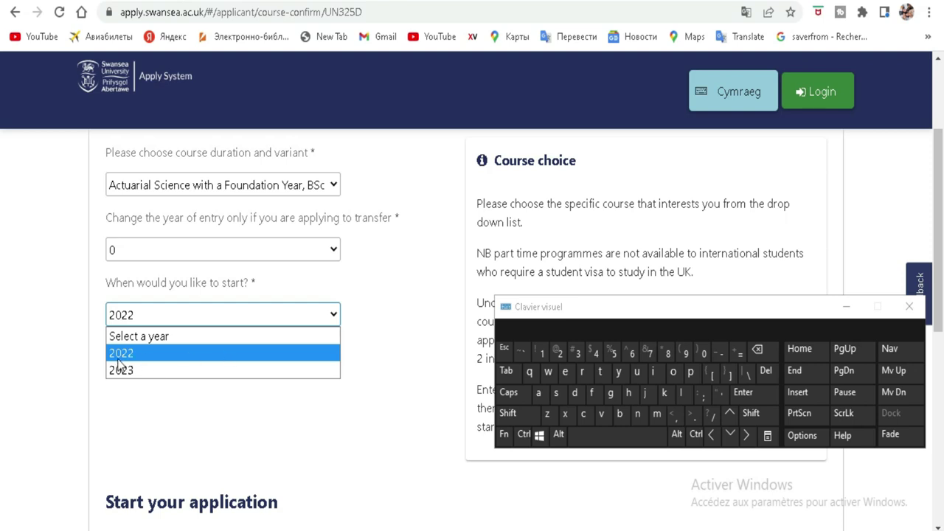
left_click(124, 355)
Enter the applicant's e-mail address, ending in .com, in the Email Address field
scroll(392, 196, "down", 5)
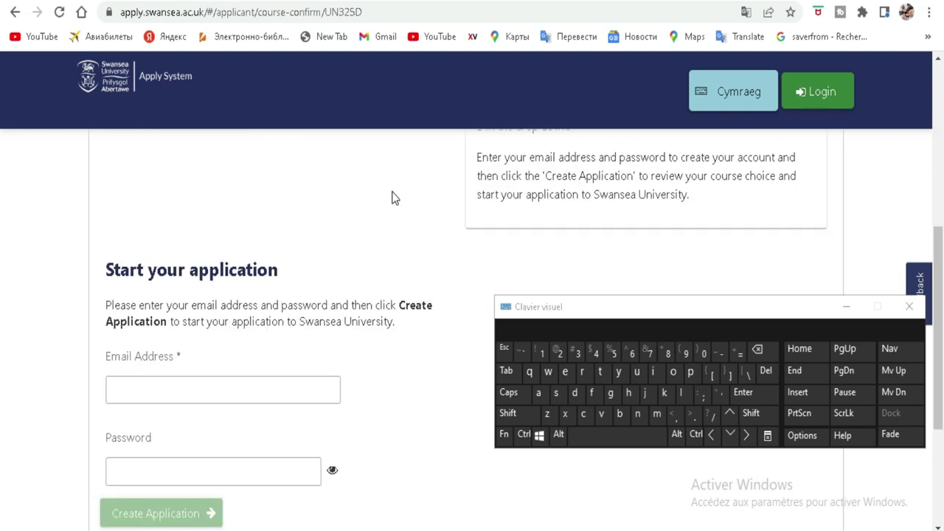
left_click(220, 233)
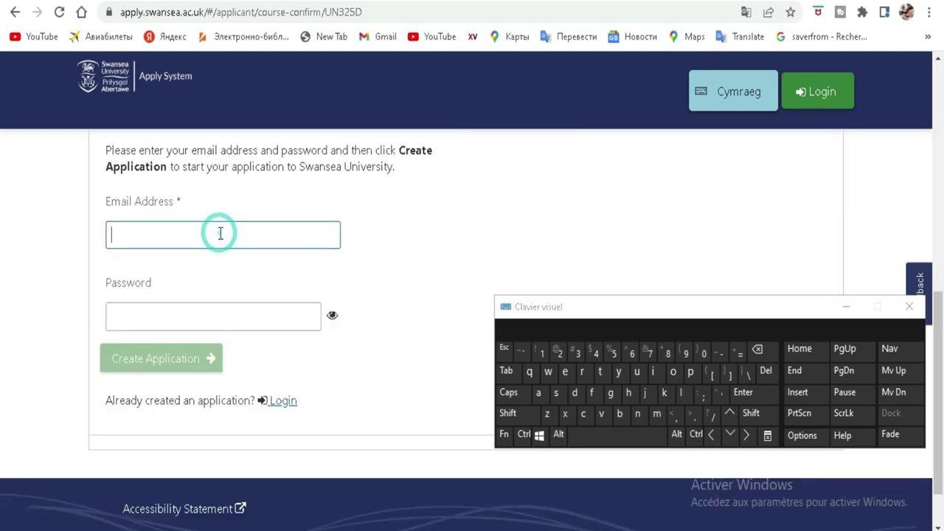
left_click(656, 414)
left_click(672, 373)
left_click(638, 414)
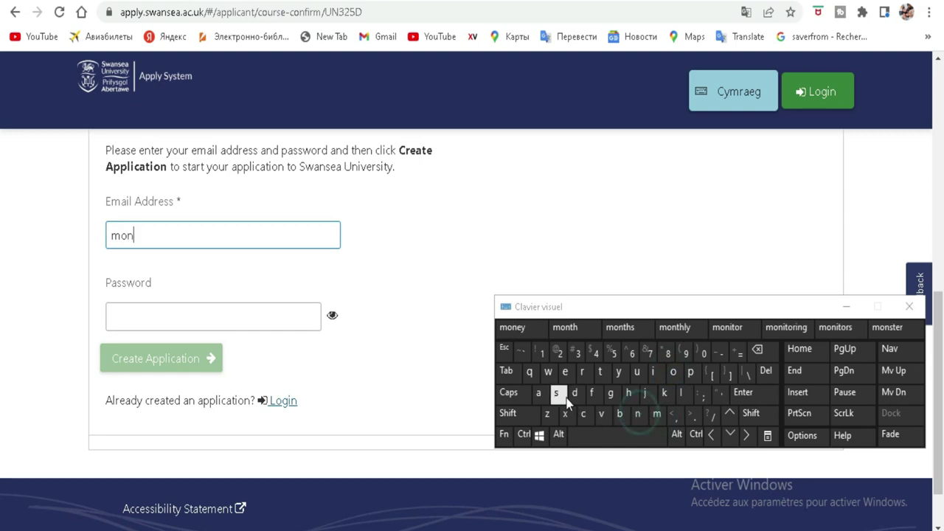
left_click(574, 394)
left_click(567, 373)
left_click(620, 414)
left_click(674, 374)
left_click(637, 373)
left_click(582, 372)
left_click(557, 394)
left_click(565, 372)
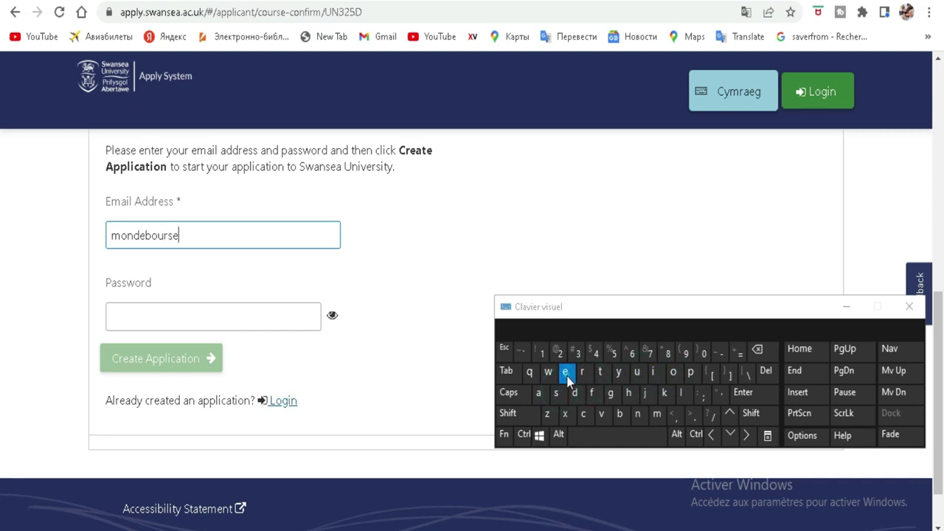
left_click(508, 414)
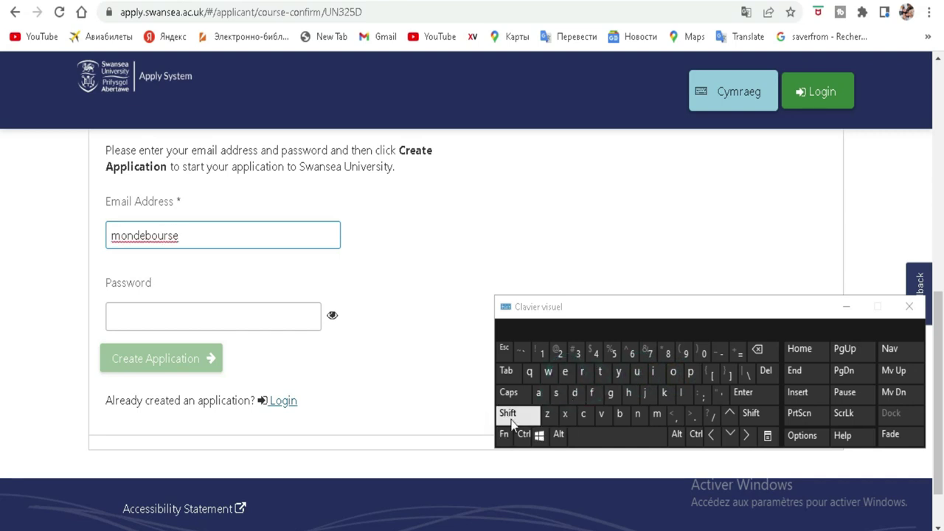
left_click(558, 353)
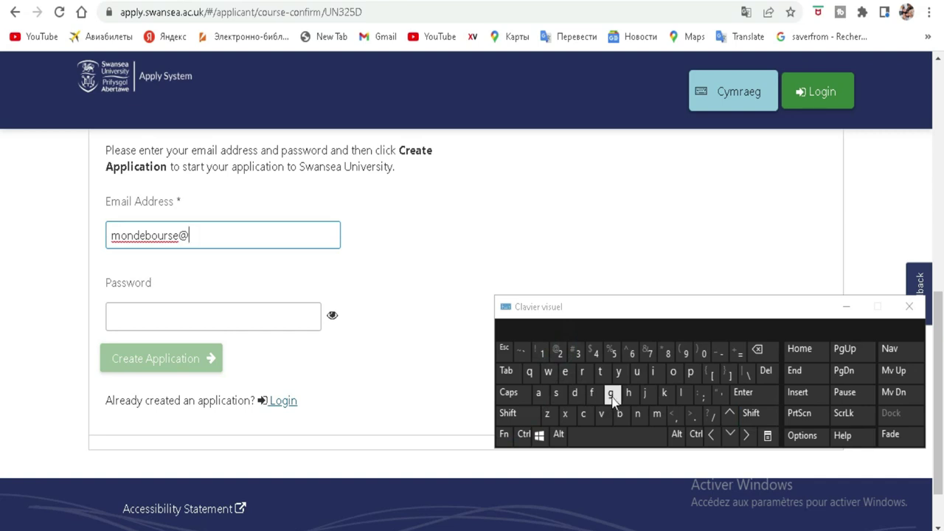
left_click(610, 393)
left_click(657, 415)
left_click(539, 394)
left_click(657, 374)
left_click(683, 392)
left_click(693, 416)
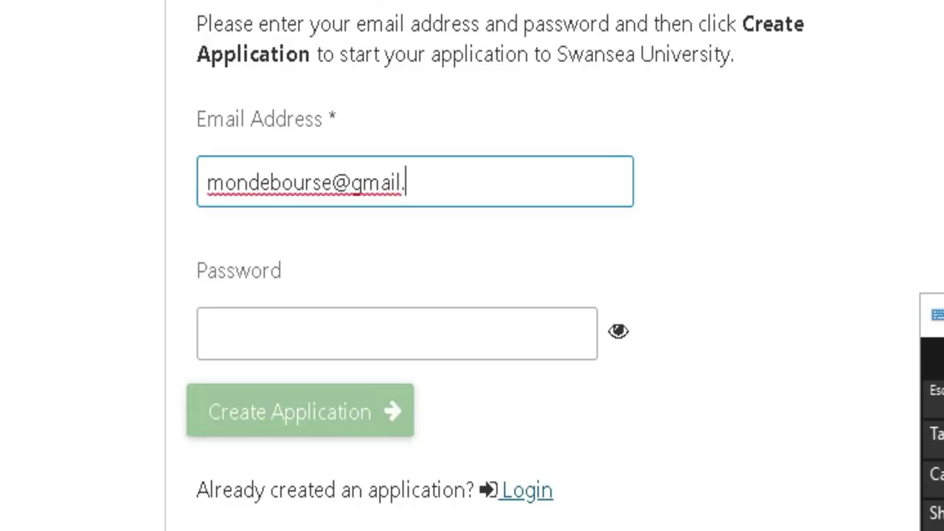
type("co")
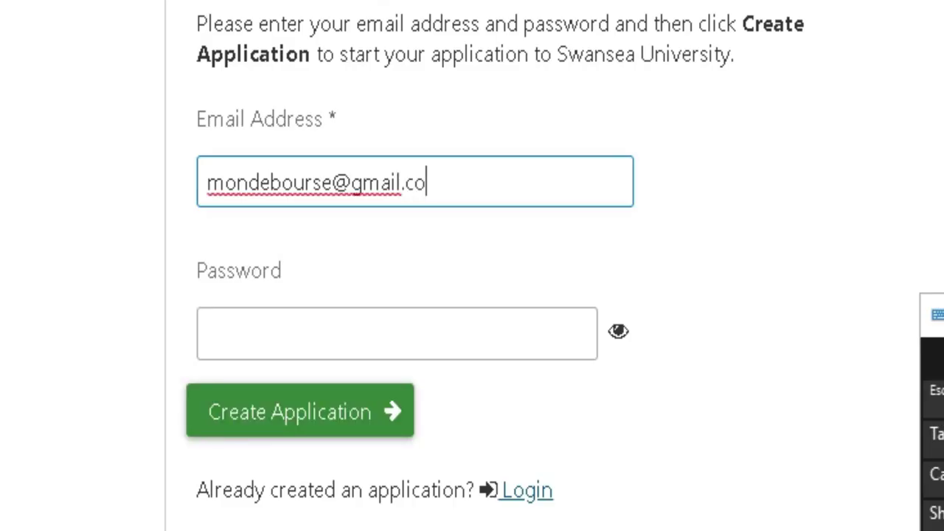
type("m")
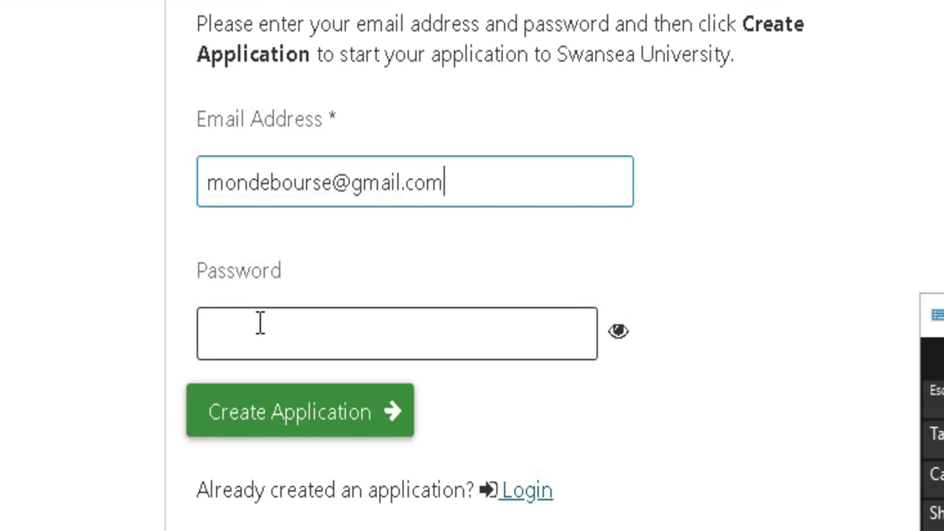
Fill in the account password and the Confirm Password field
left_click(272, 337)
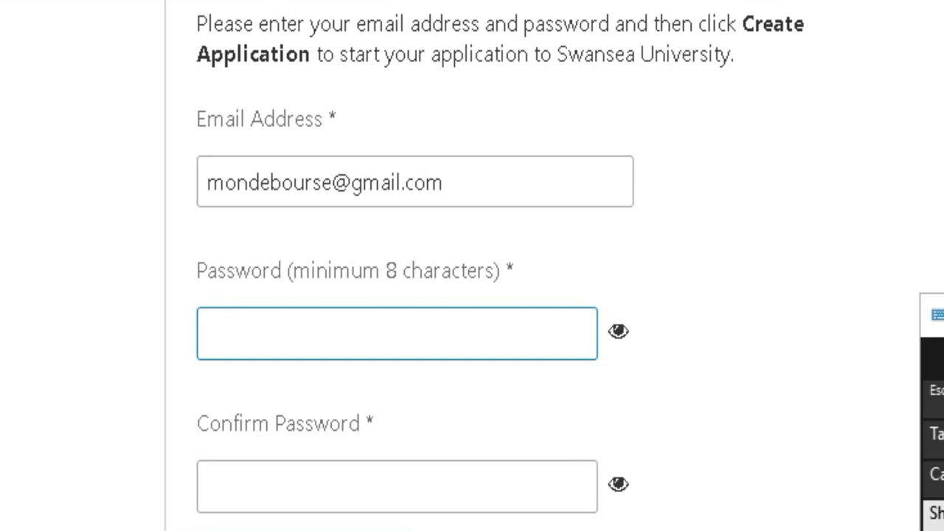
key("shift")
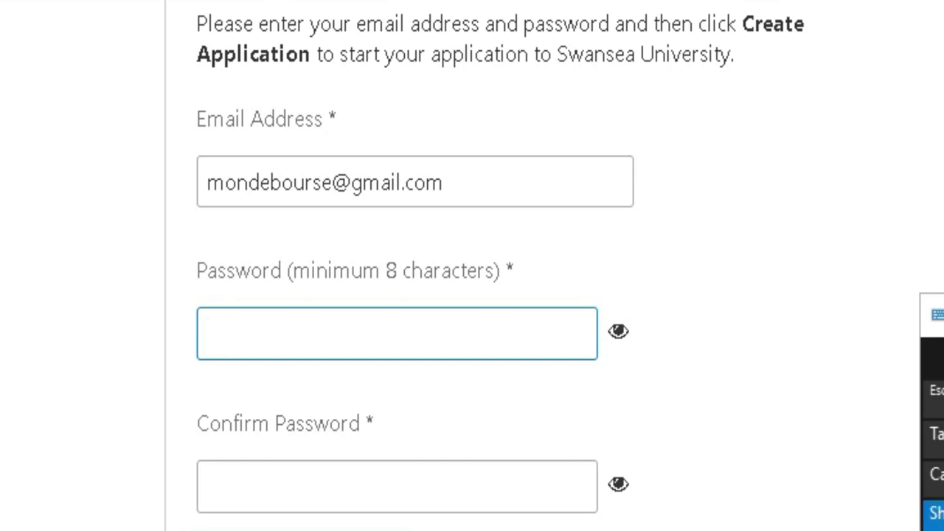
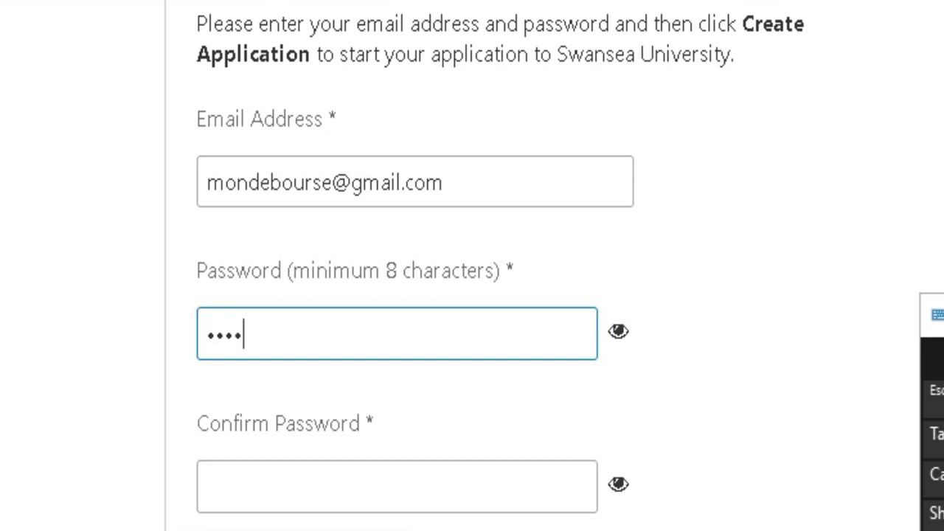
left_click(422, 490)
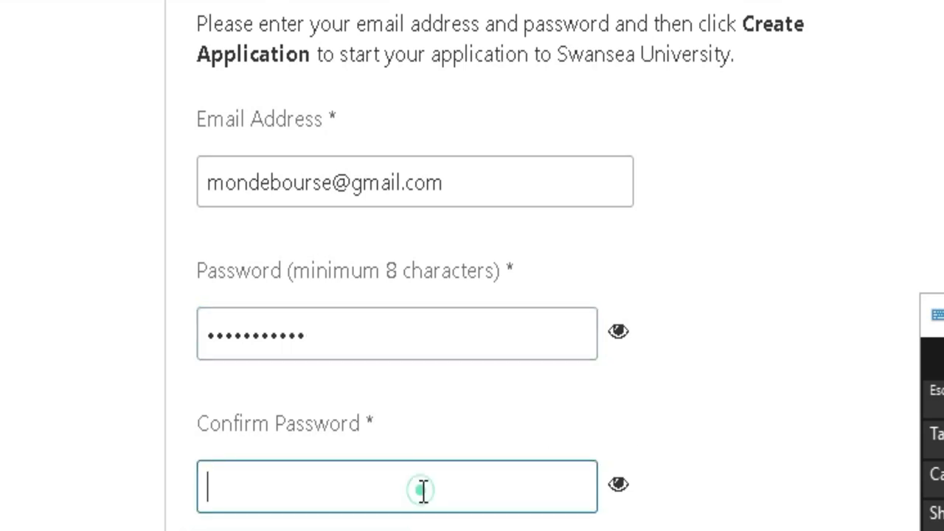
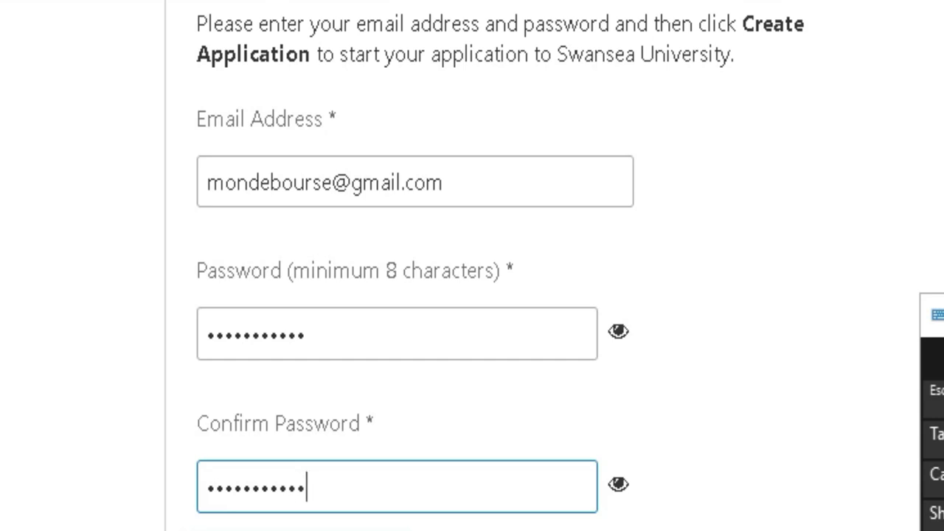
scroll(674, 373, "down", 2)
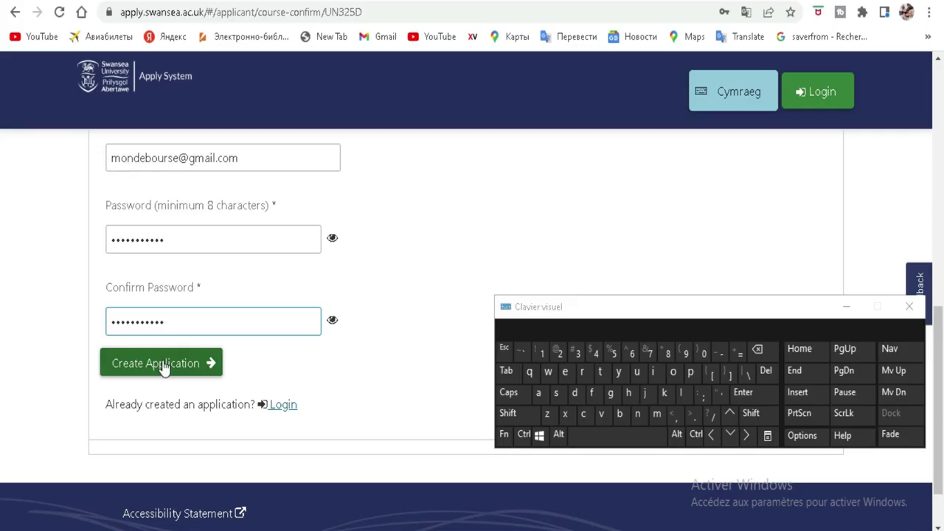
Create the application, then tick and agree to the privacy notice to reach the course page
left_click(163, 365)
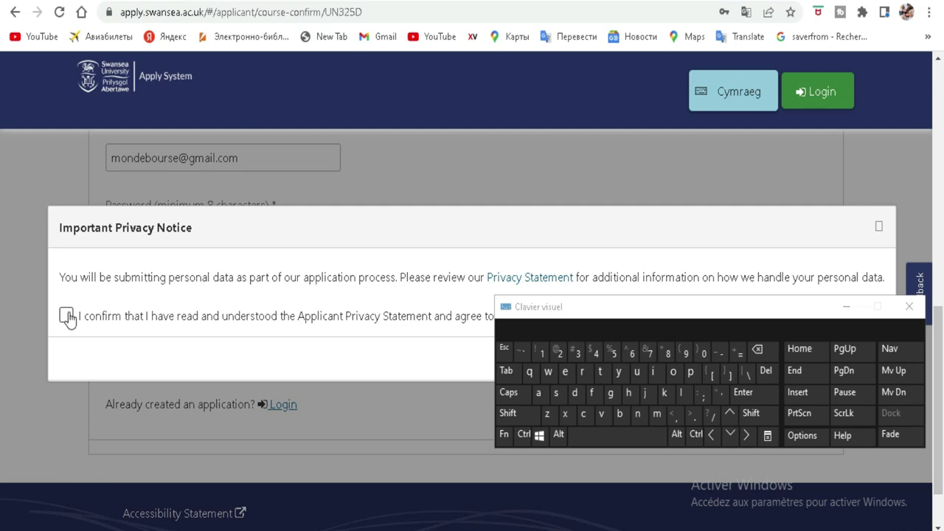
left_click(846, 307)
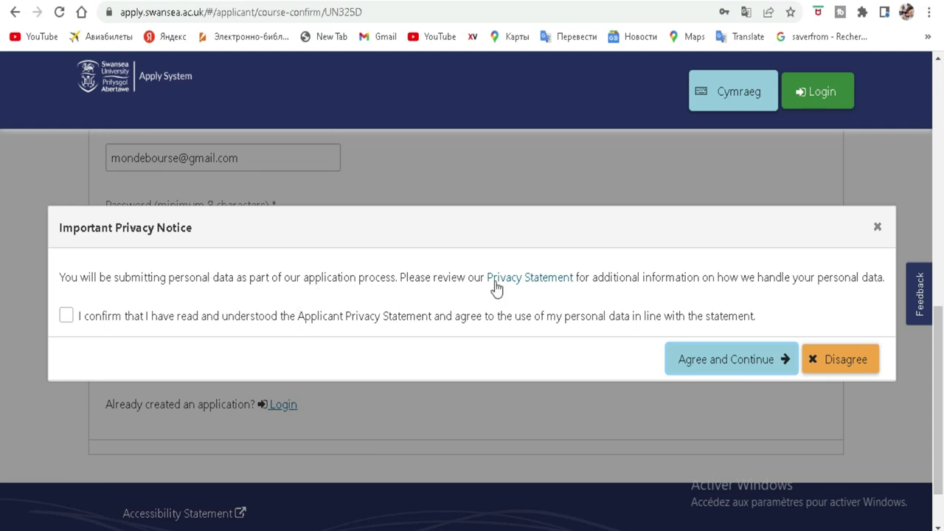
left_click(65, 317)
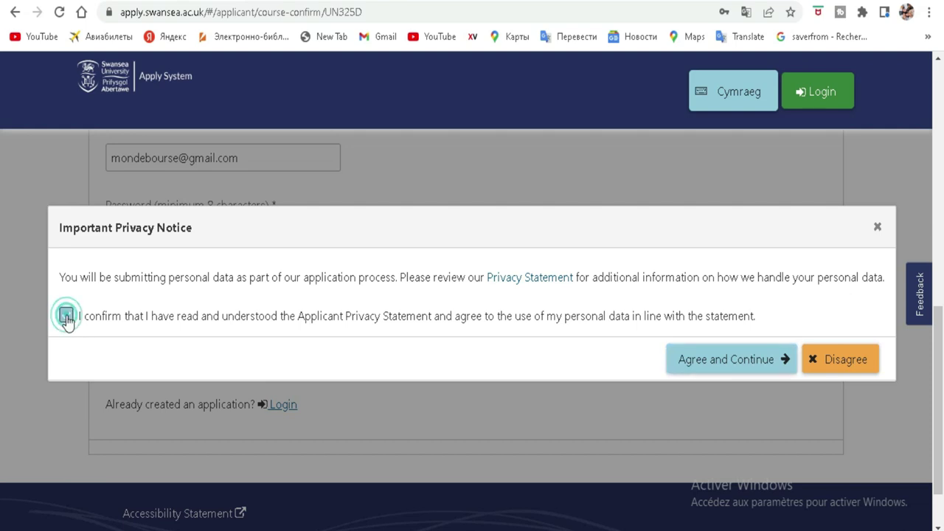
left_click(733, 359)
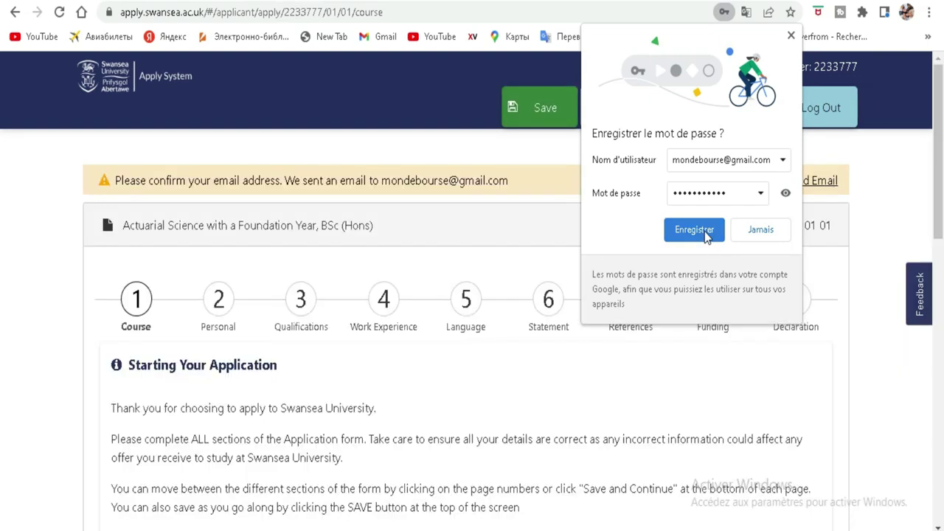
Save the login password in Chrome and highlight the 'Please confirm your email address' banner
left_click(697, 231)
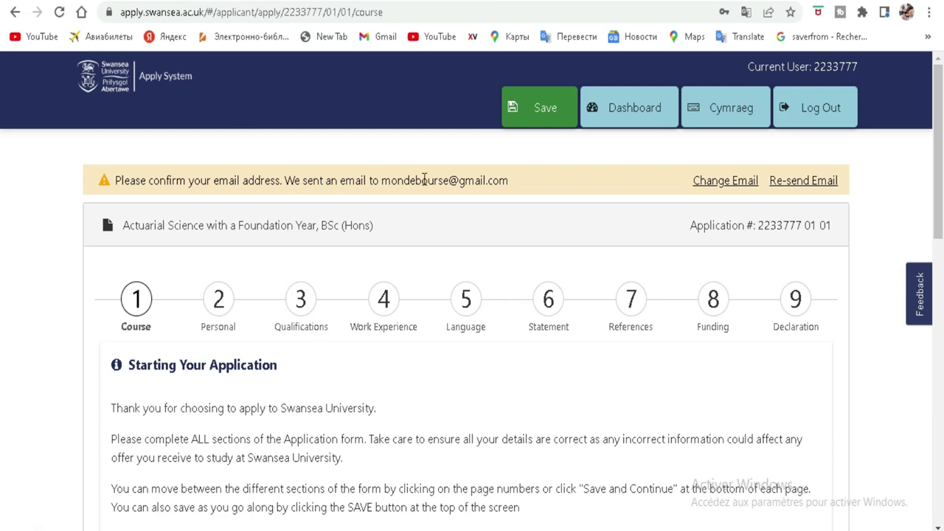
left_click_drag(518, 181, 114, 175)
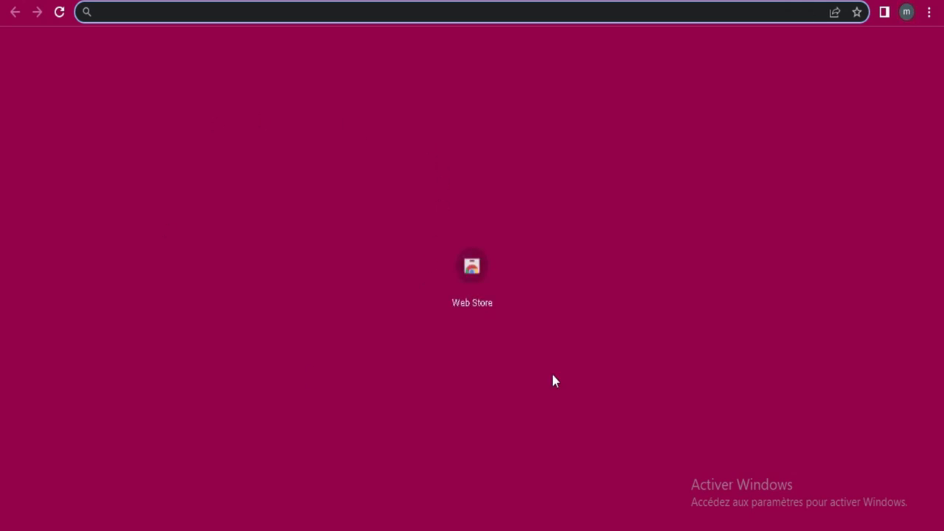
Search 'google', then 'gmail mail', from the address bar and open Gmail from the results
left_click(471, 290)
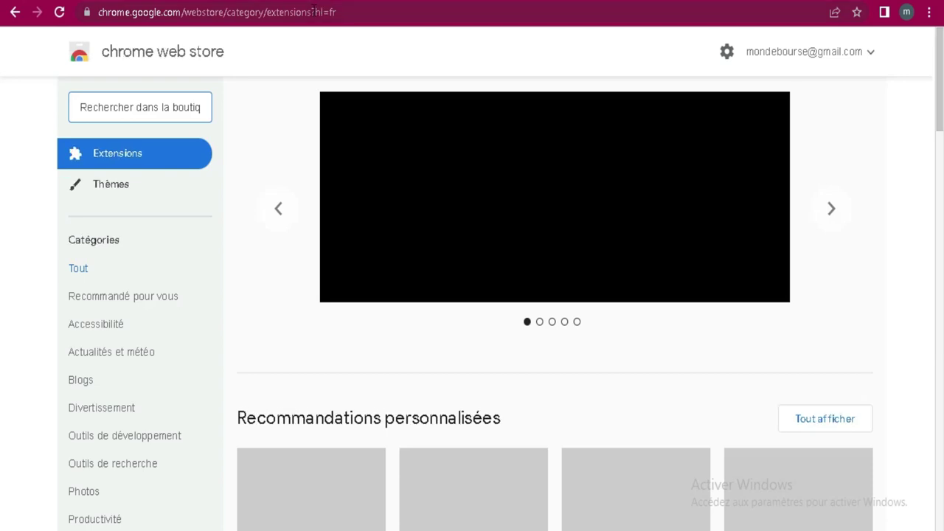
left_click(316, 11)
type("g")
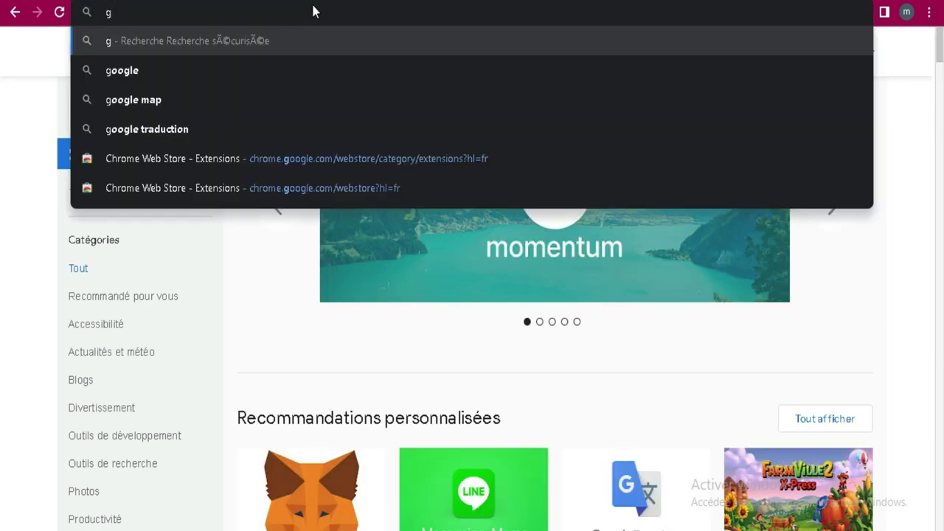
left_click(127, 77)
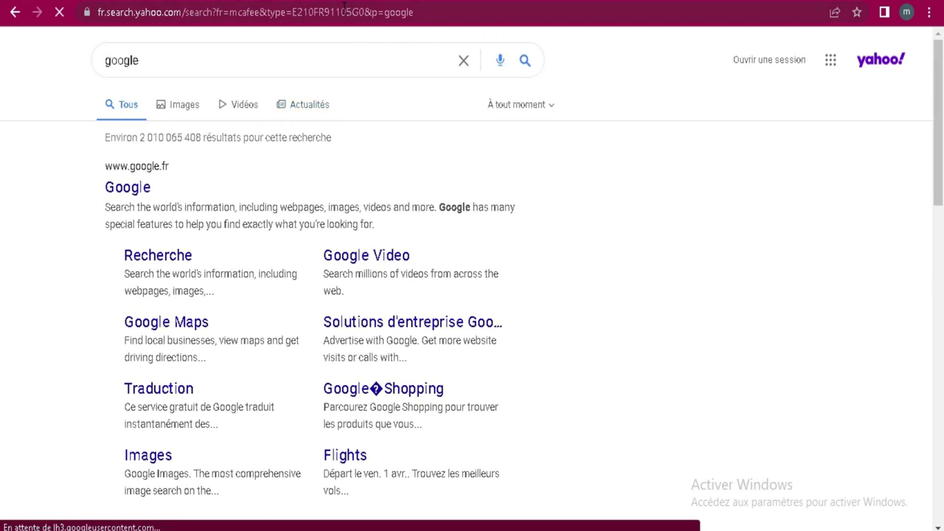
left_click(344, 6)
type("g")
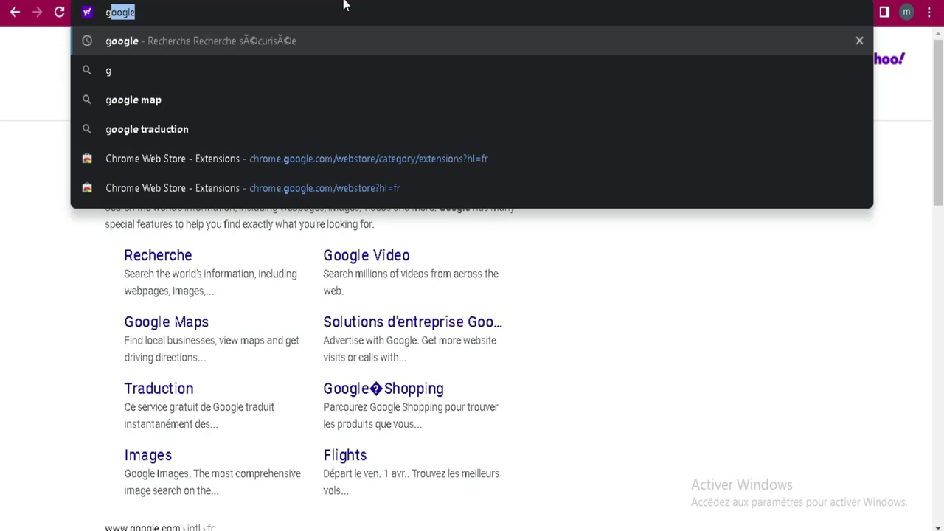
type("m")
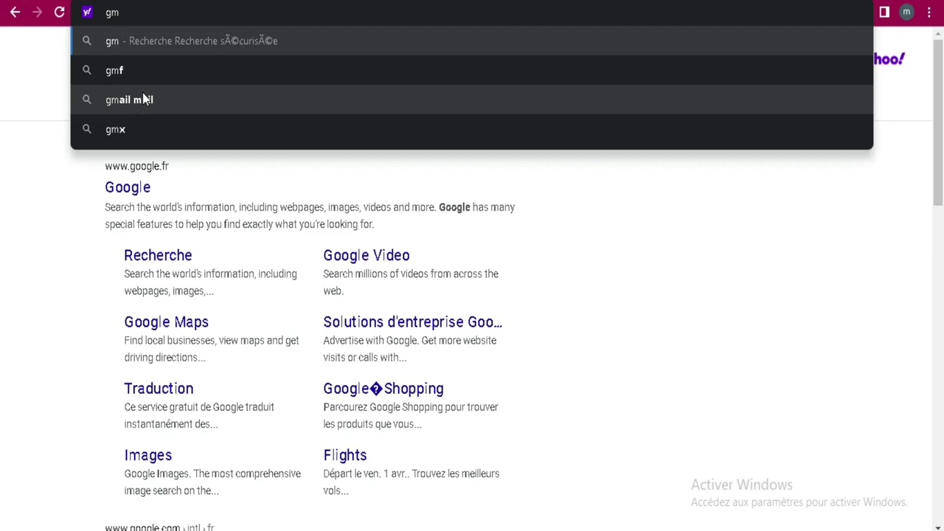
left_click(142, 95)
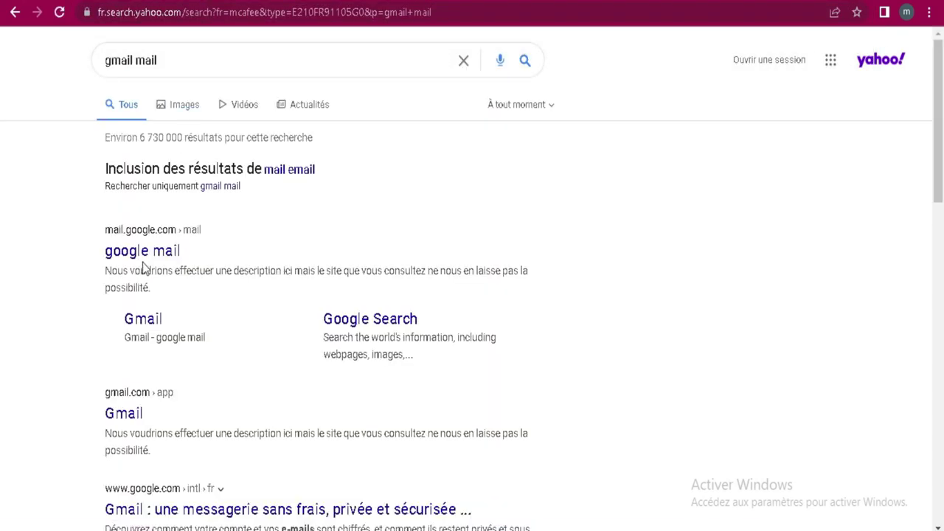
left_click(145, 319)
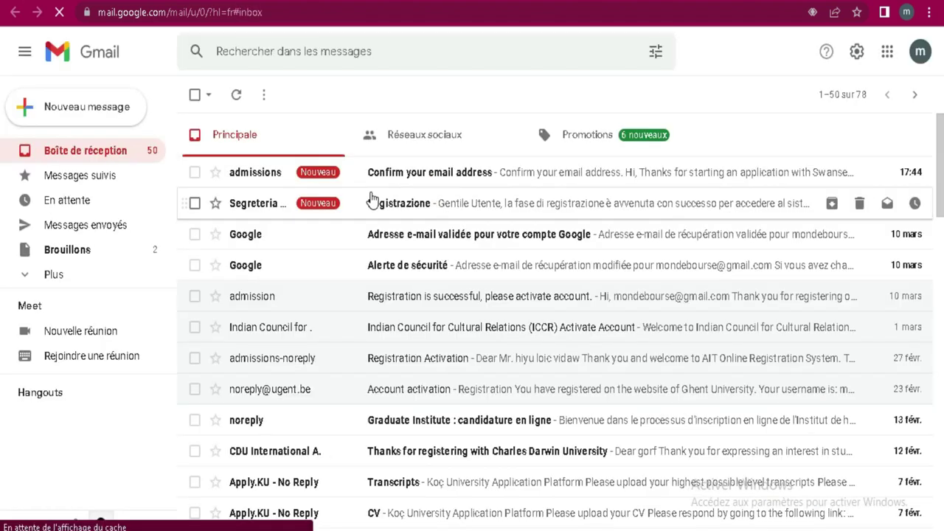
Open Swansea's 'Confirm your email address' message and follow its Confirm Email Address link
left_click(489, 181)
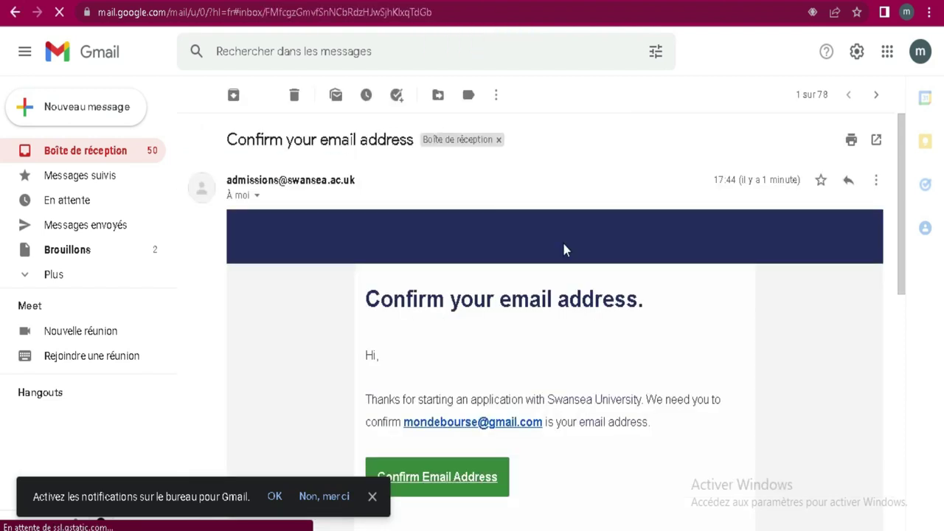
scroll(528, 259, "down", 4)
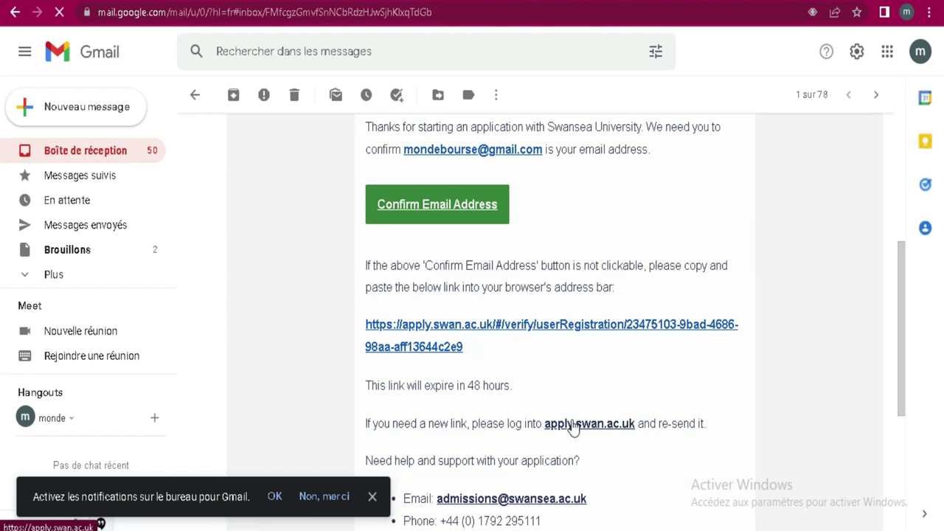
left_click(372, 496)
scroll(508, 210, "up", 2)
scroll(507, 211, "up", 1)
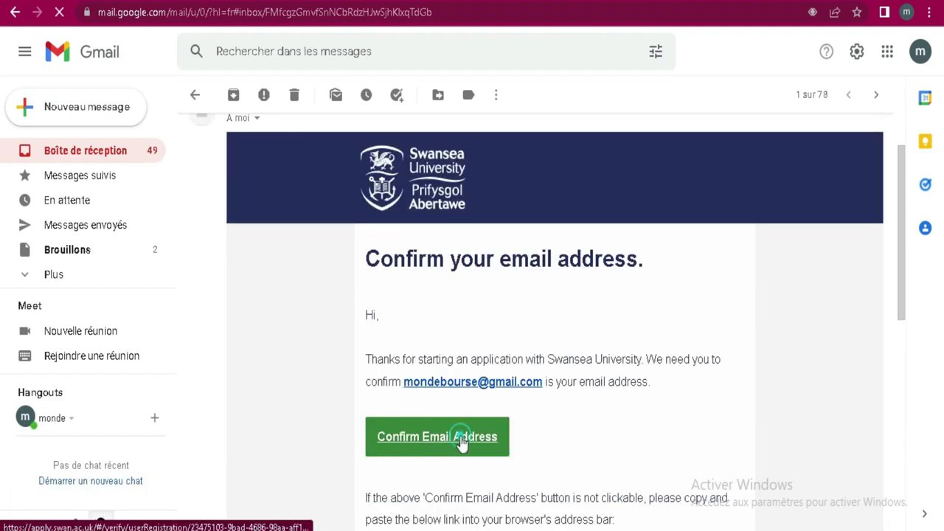
left_click(462, 441)
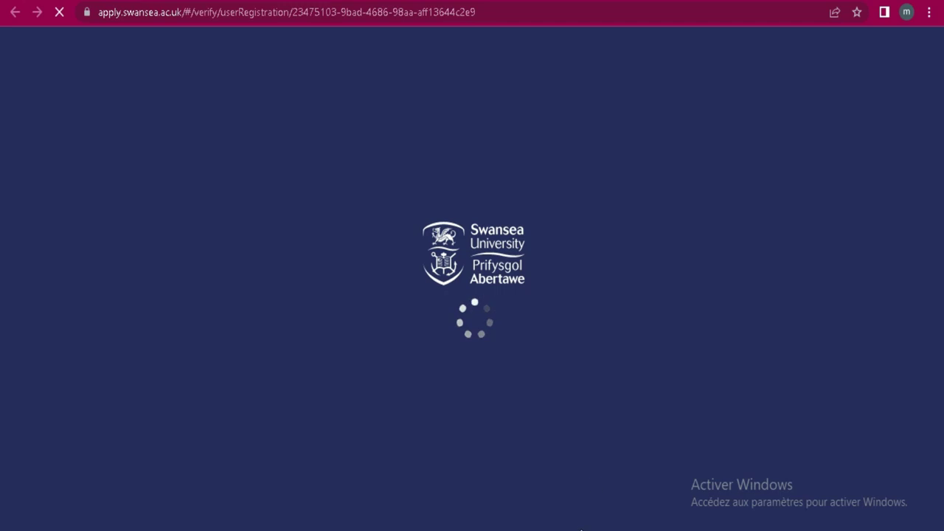
Let the email verification page finish, then continue to the Apply System login page
mouse_move(610, 530)
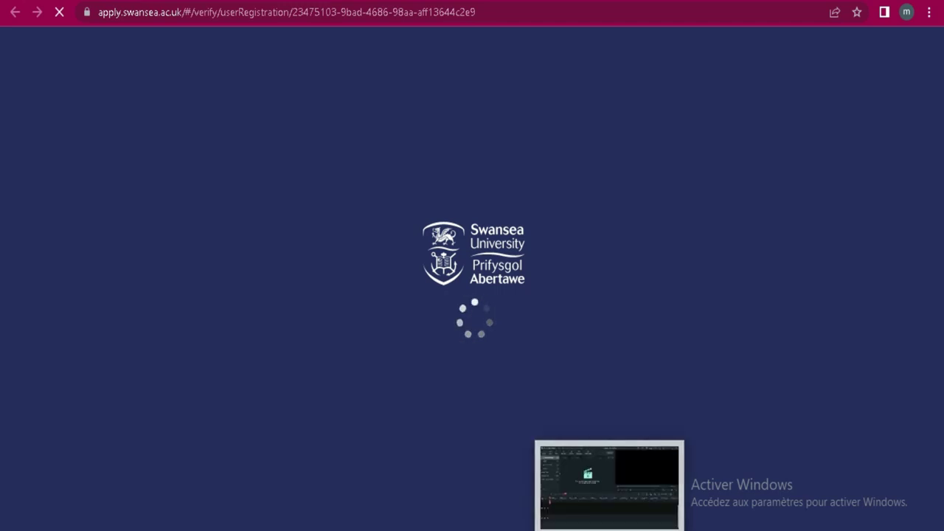
left_click(738, 530)
left_click(737, 530)
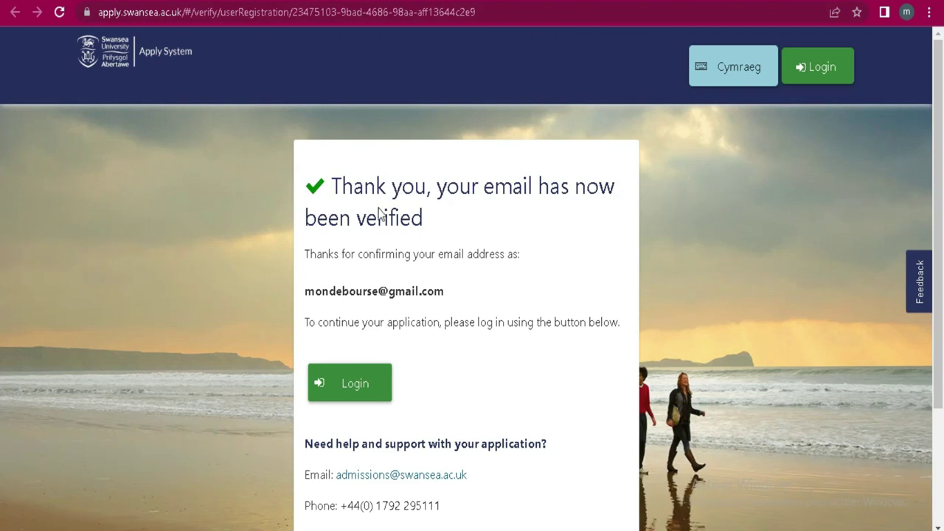
scroll(380, 214, "down", 1)
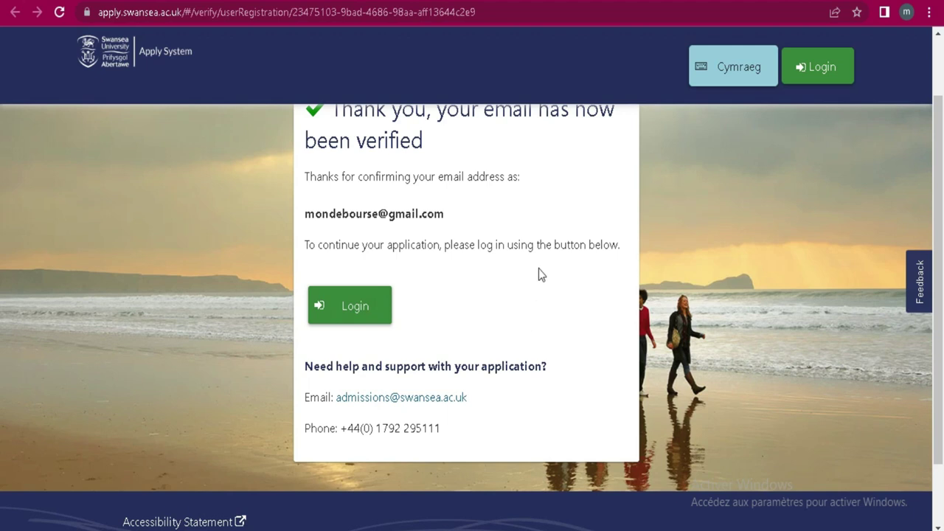
left_click(368, 308)
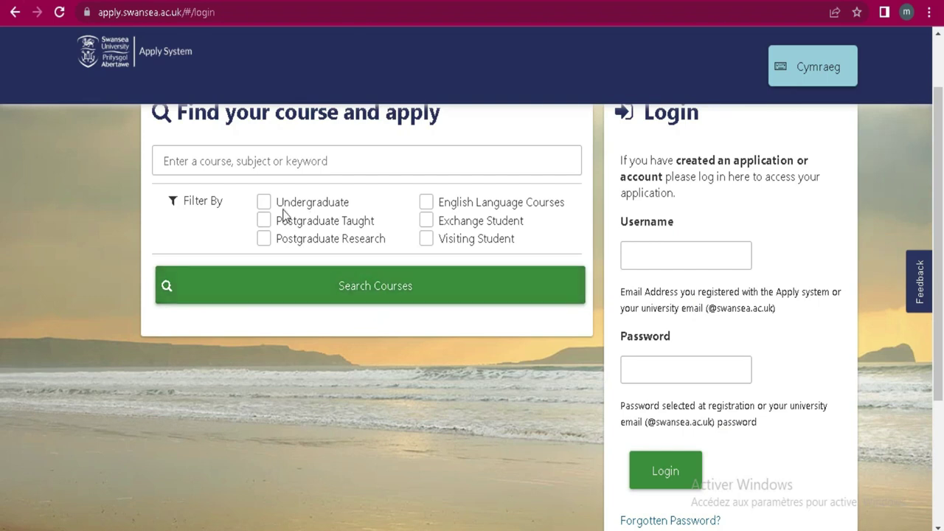
Fill the Username field with the saved registered e-mail address from autofill
scroll(258, 164, "up", 1)
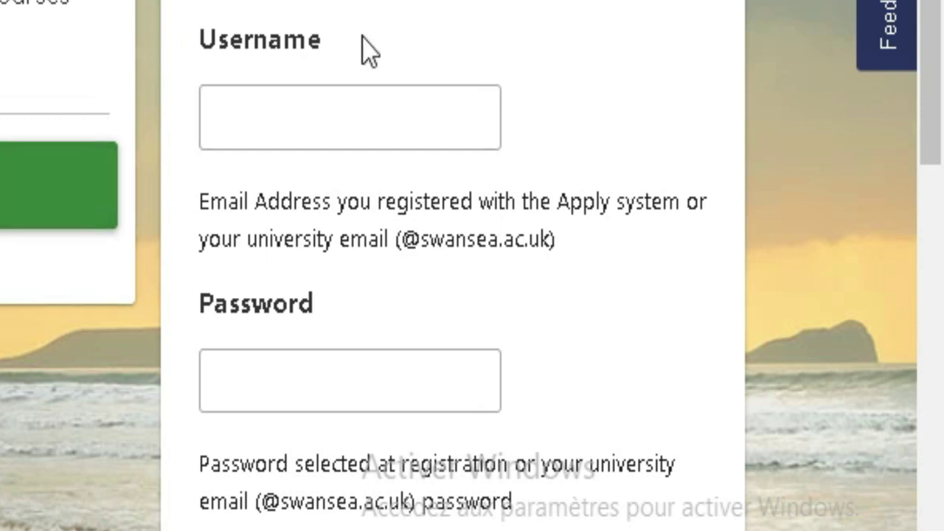
scroll(362, 43, "down", 2)
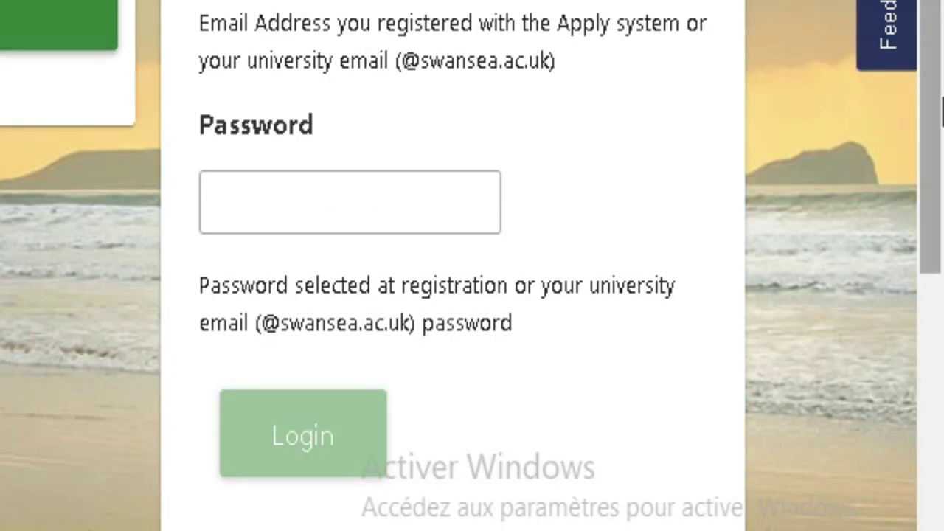
scroll(468, 30, "up", 2)
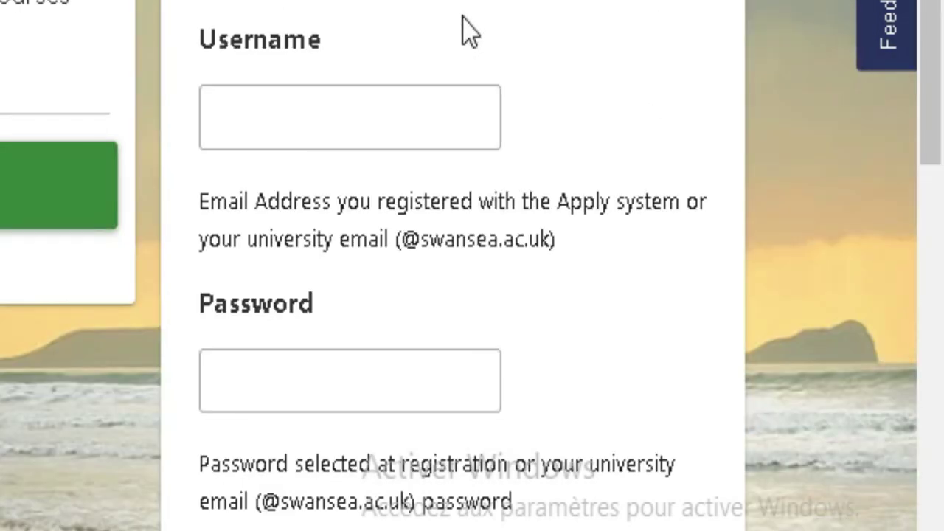
left_click(354, 115)
left_click(375, 203)
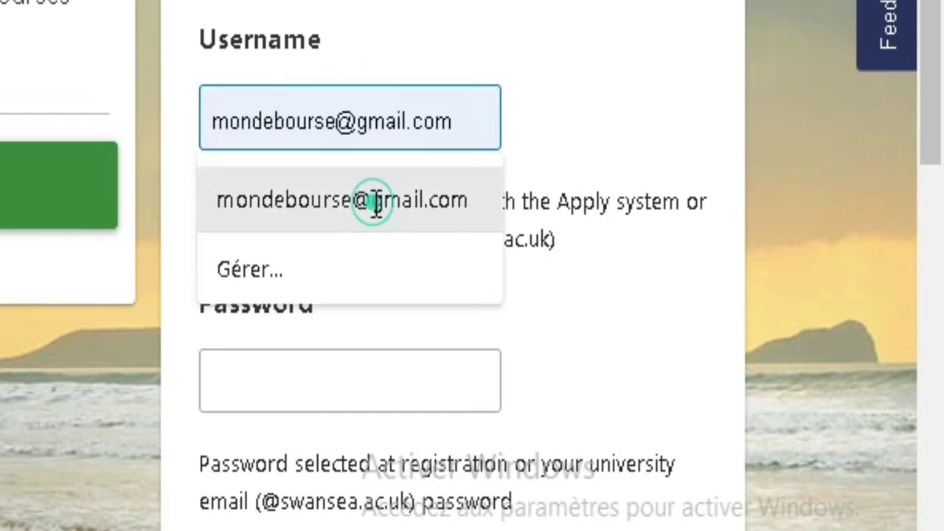
Enter the account password and log in
left_click(333, 396)
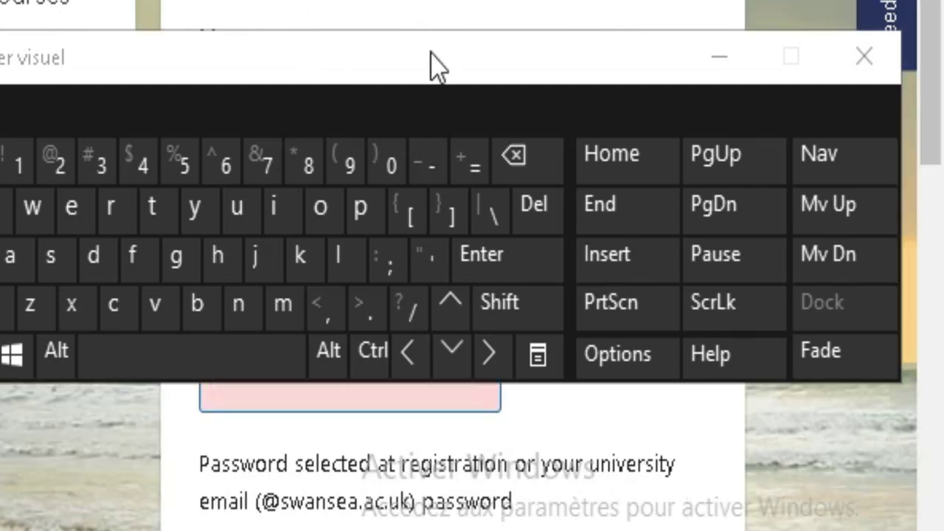
left_click(422, 56)
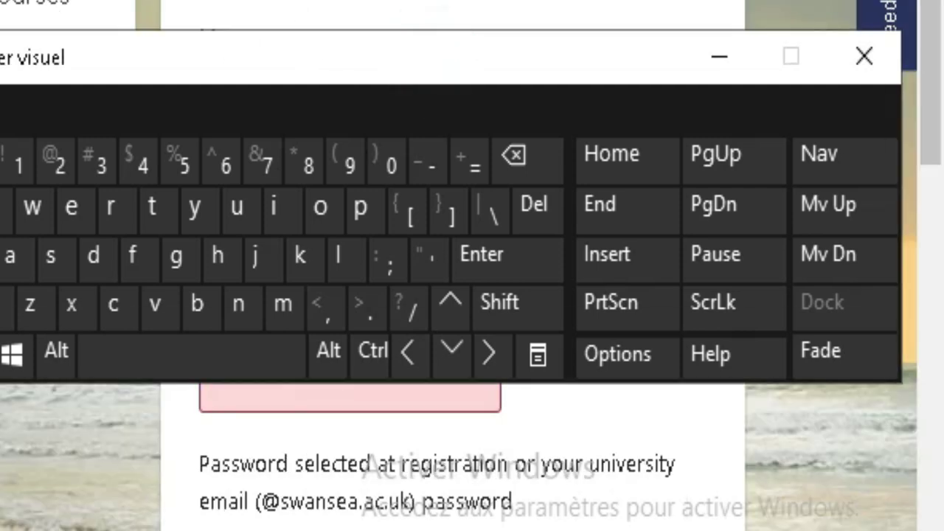
left_click(865, 56)
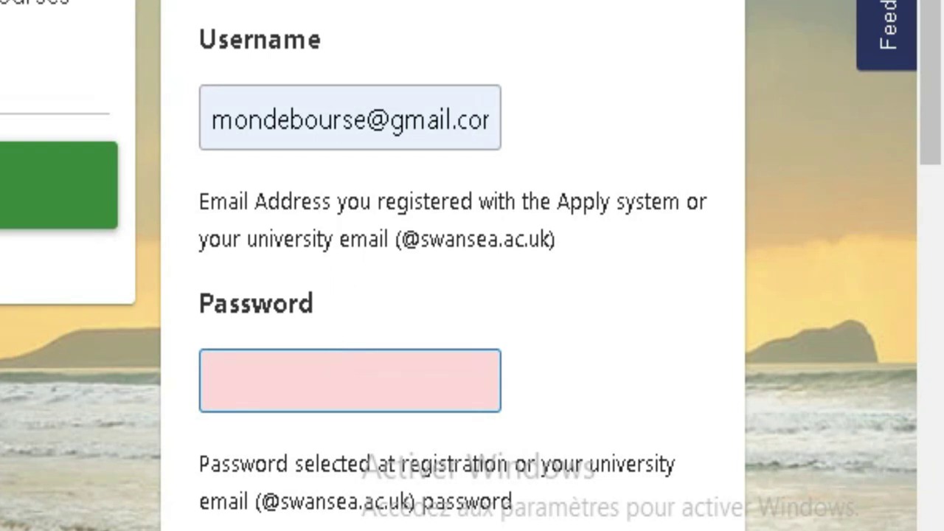
type("••••")
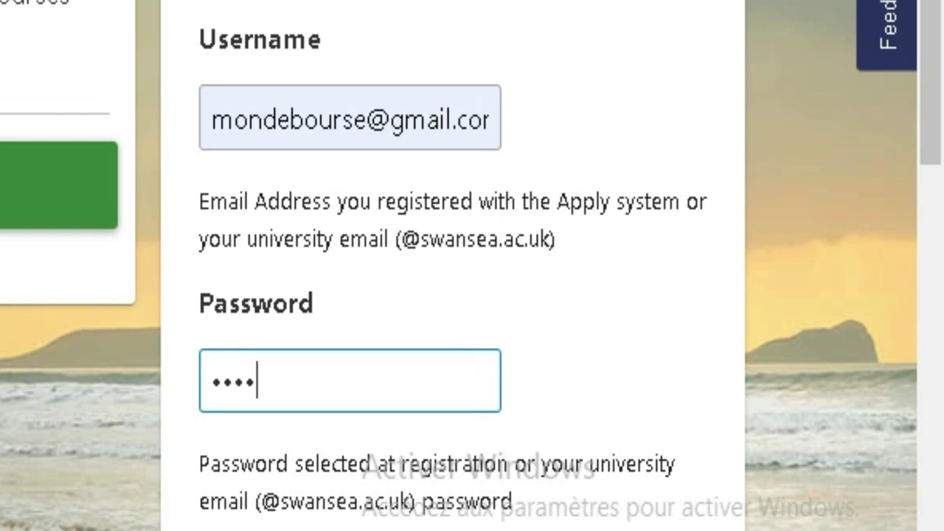
type("•••••")
scroll(388, 118, "down", 3)
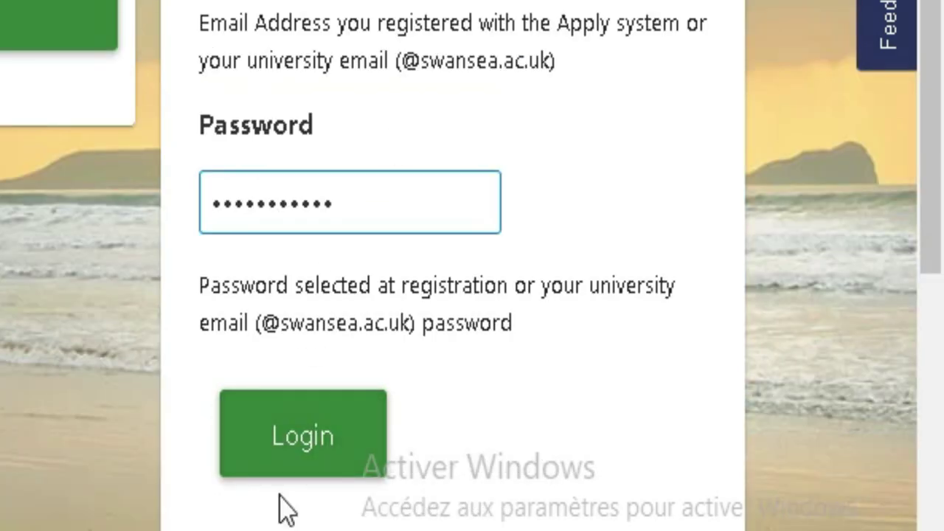
left_click(294, 448)
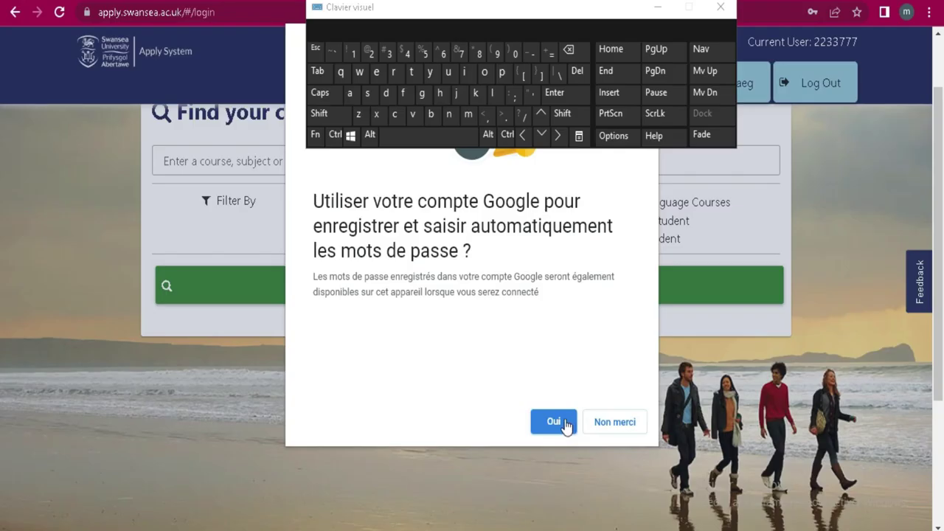
Confirm identity in the Google dialog, save the password in Chrome, and minimise the Clavier visuel keyboard
left_click(567, 425)
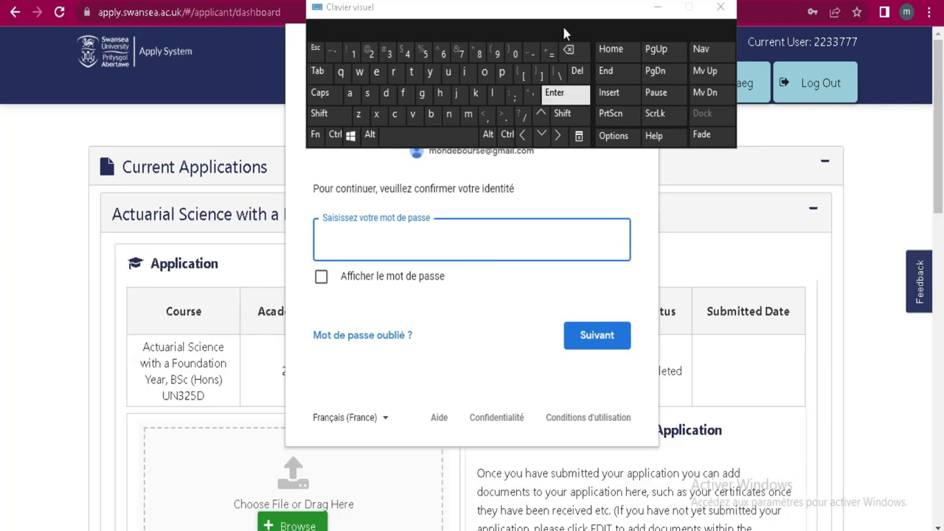
left_click_drag(561, 7, 651, 383)
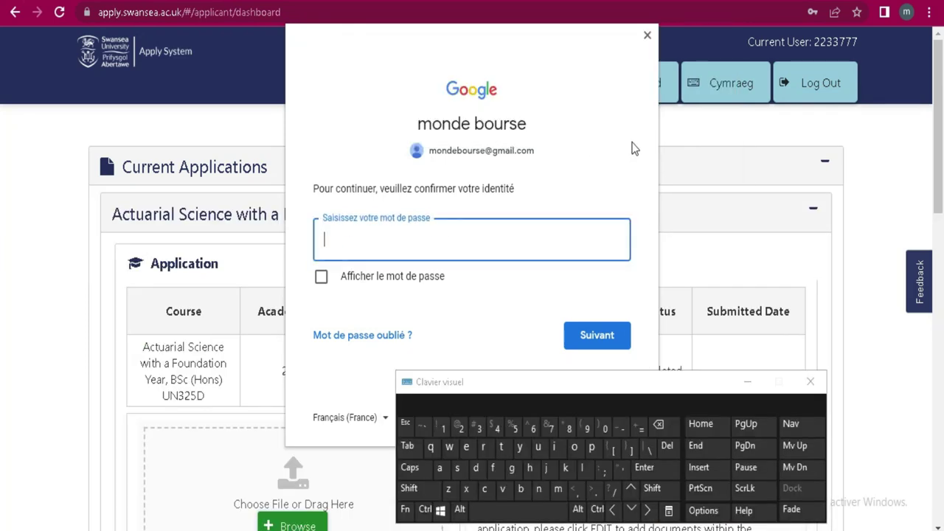
left_click(647, 35)
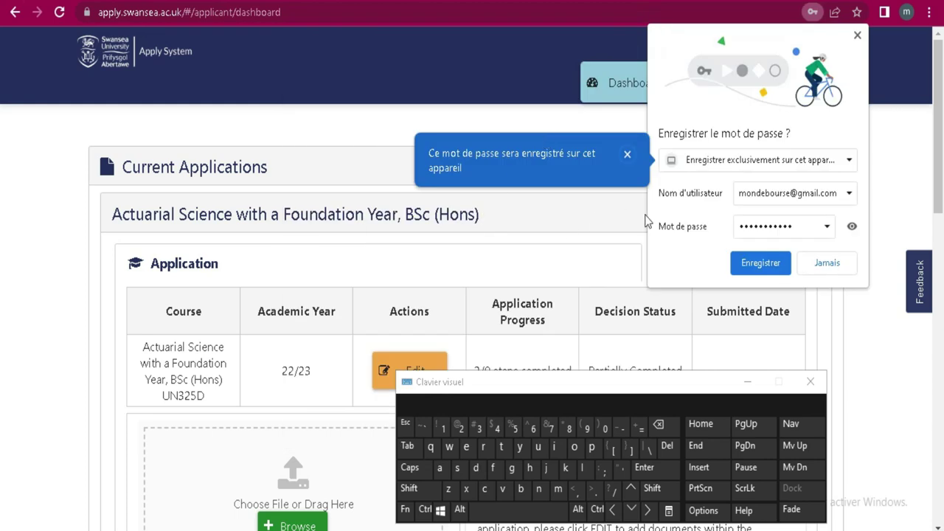
left_click(758, 264)
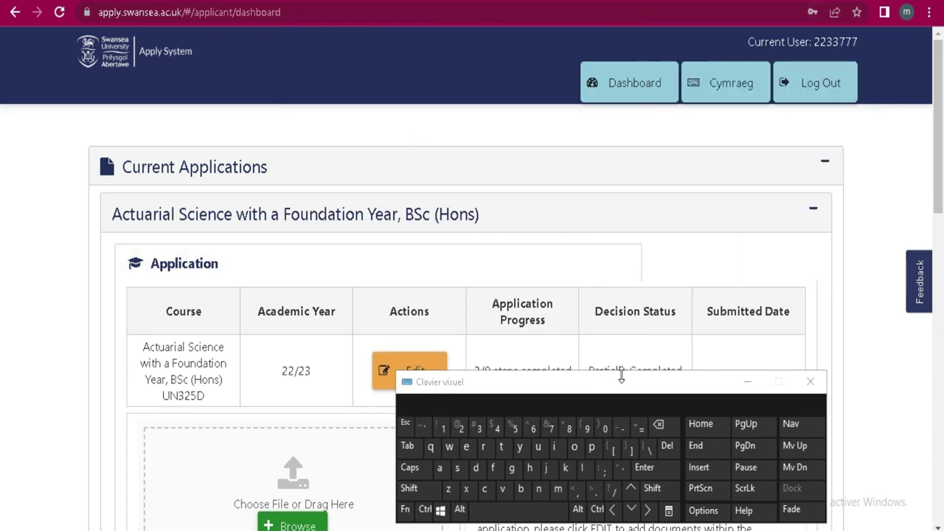
left_click_drag(618, 386, 704, 160)
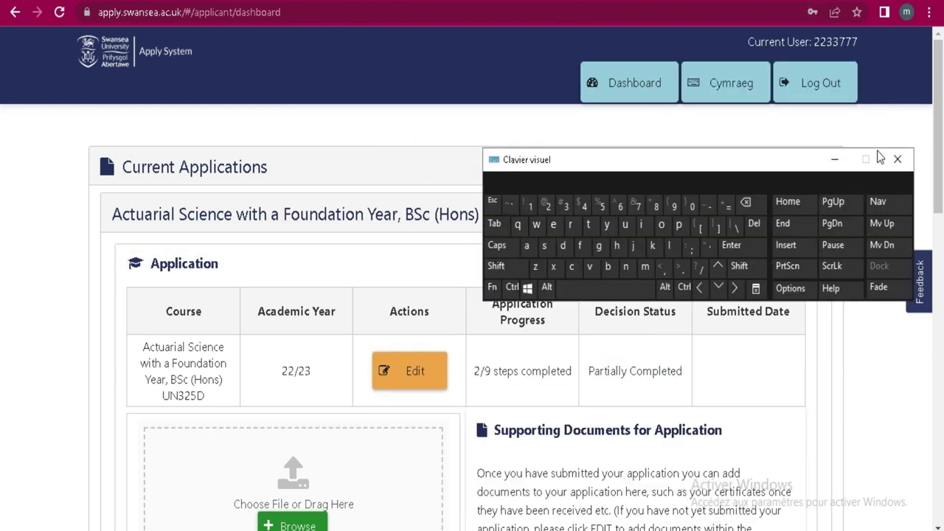
left_click(828, 160)
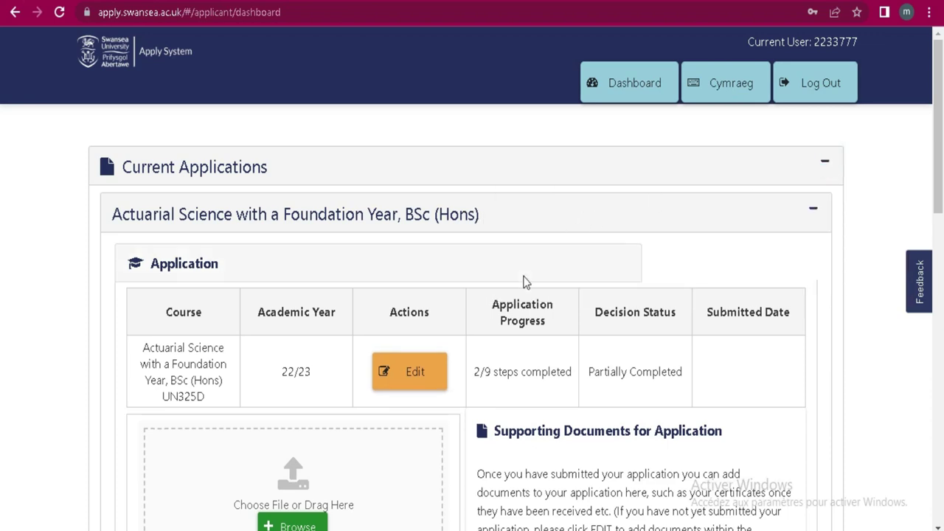
scroll(322, 328, "down", 10)
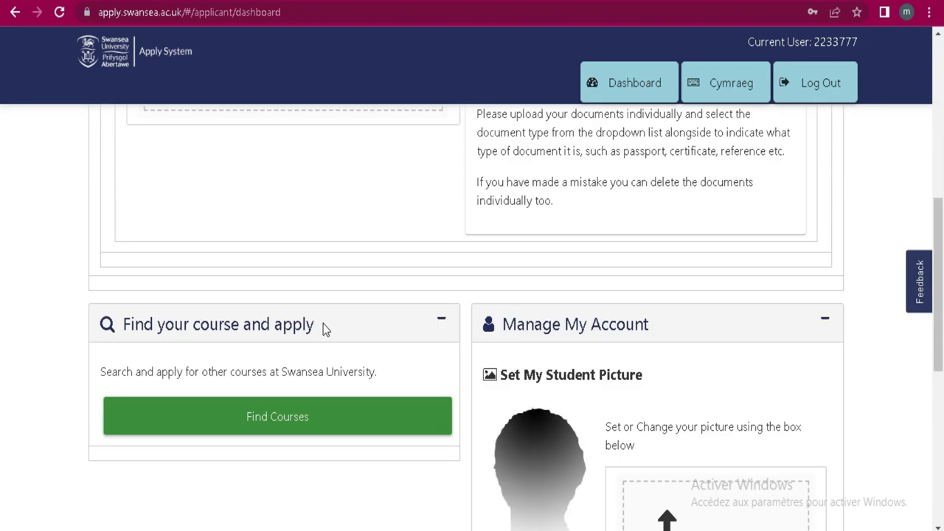
scroll(322, 330, "up", 10)
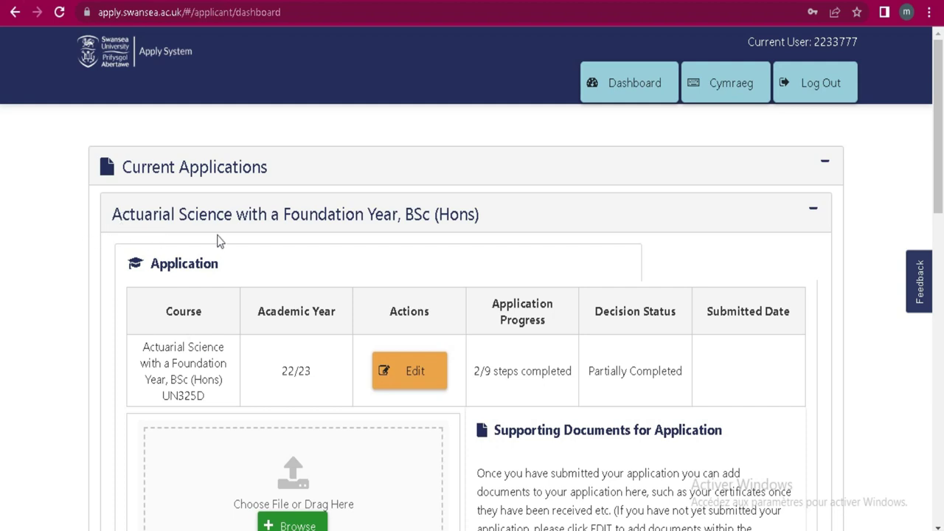
scroll(321, 235, "down", 2)
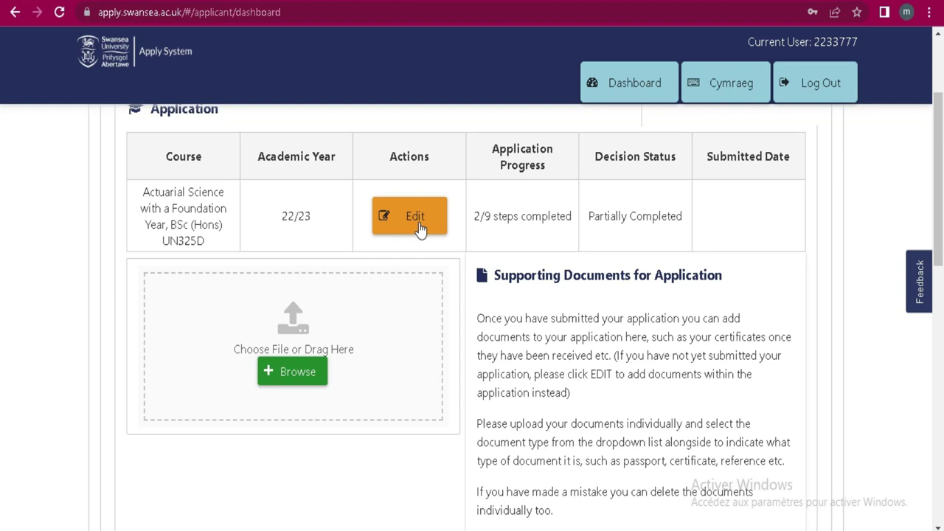
scroll(562, 296, "down", 10)
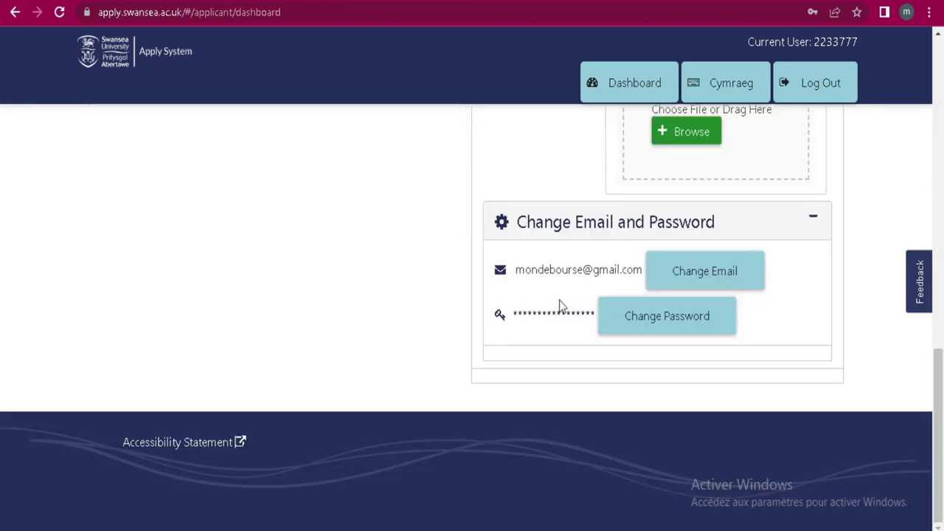
scroll(559, 304, "up", 4)
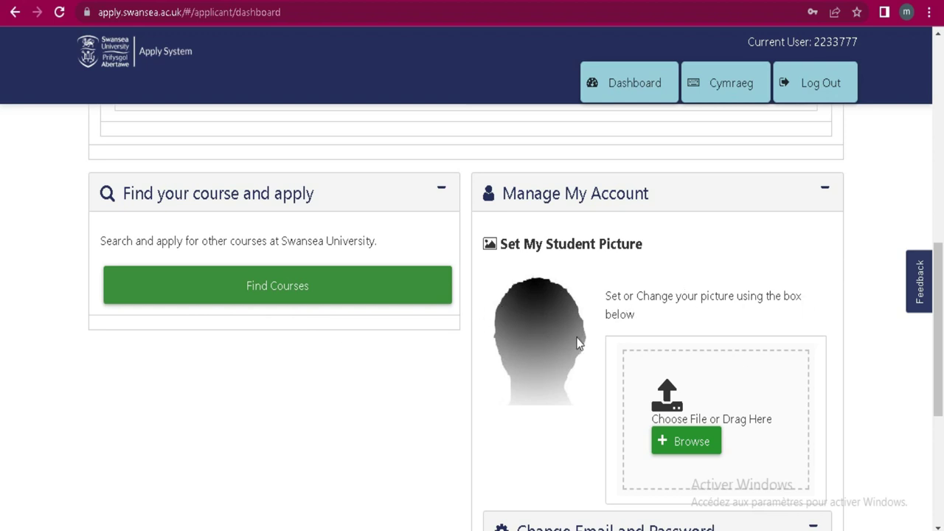
scroll(299, 379, "up", 8)
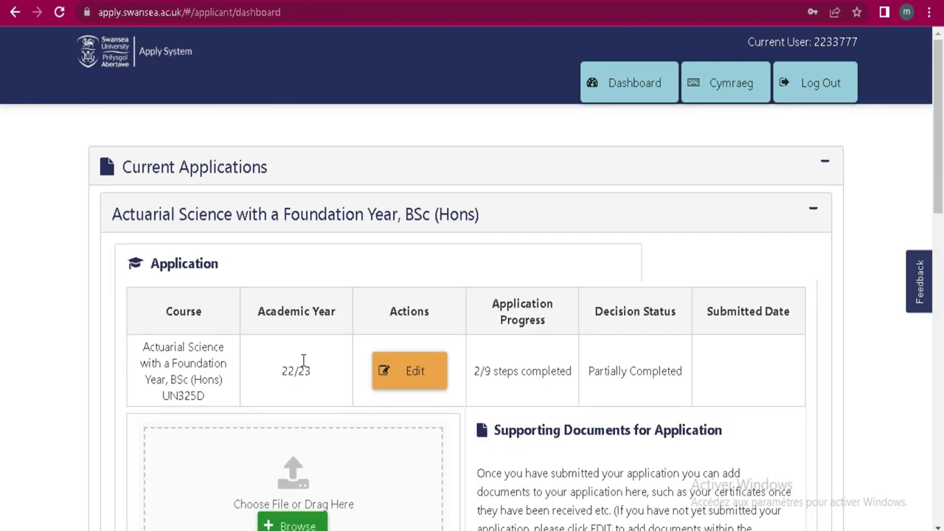
Edit the Actuarial Science application, look over its Course Choice Details, and save the course step
left_click(436, 391)
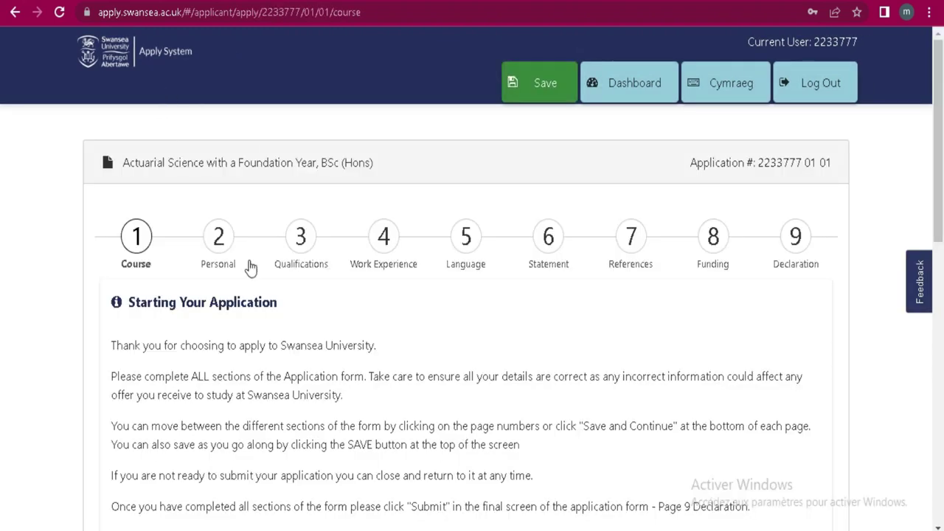
scroll(476, 295, "down", 5)
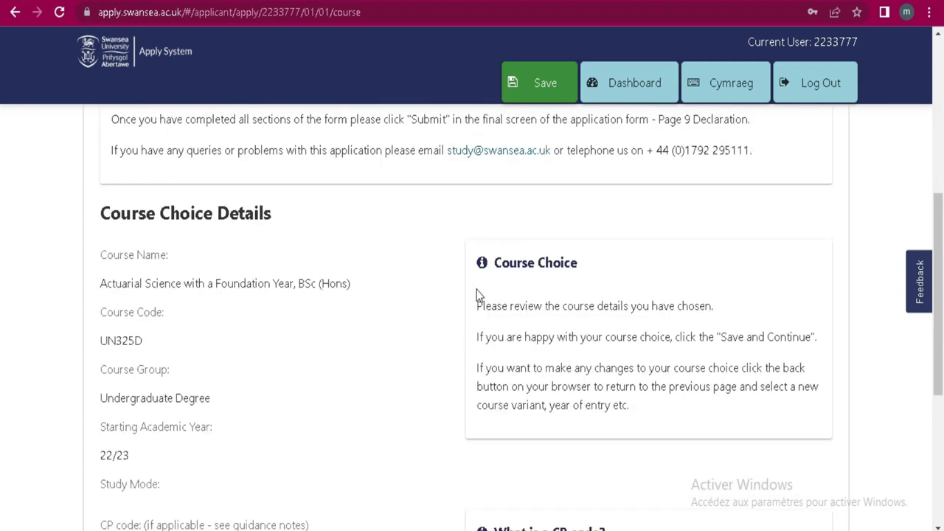
scroll(476, 295, "up", 5)
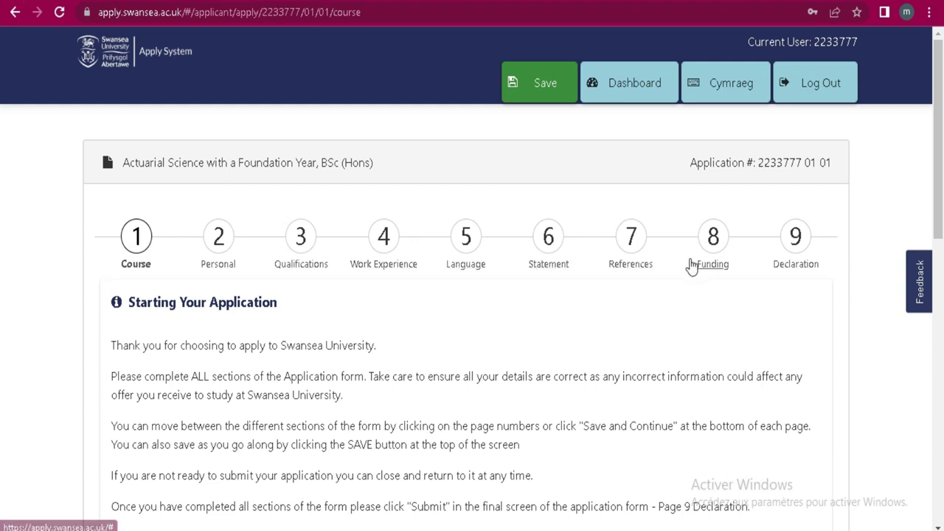
scroll(306, 338, "down", 5)
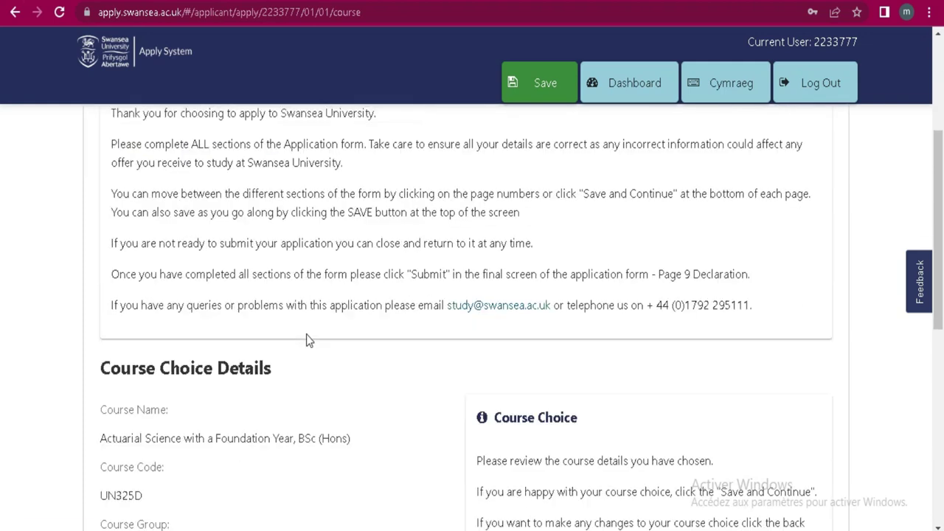
scroll(308, 340, "down", 3)
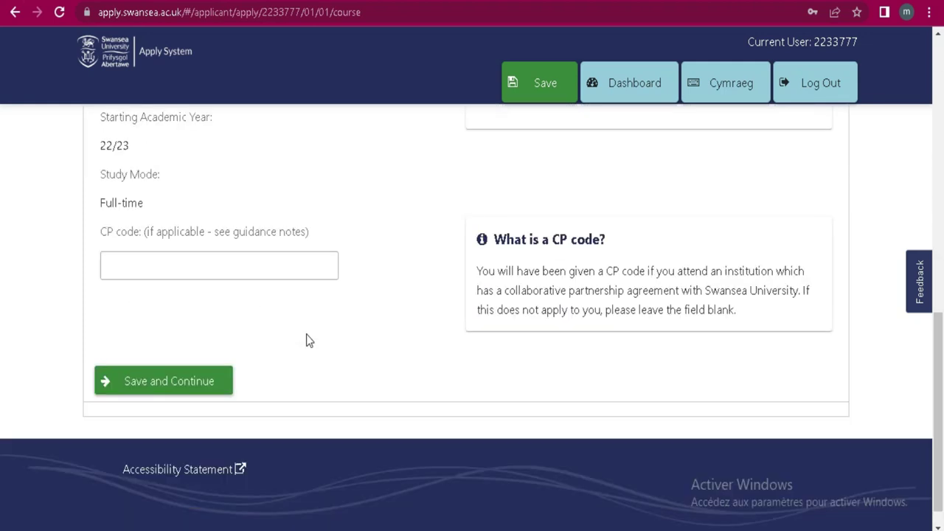
scroll(308, 340, "up", 3)
scroll(307, 336, "up", 6)
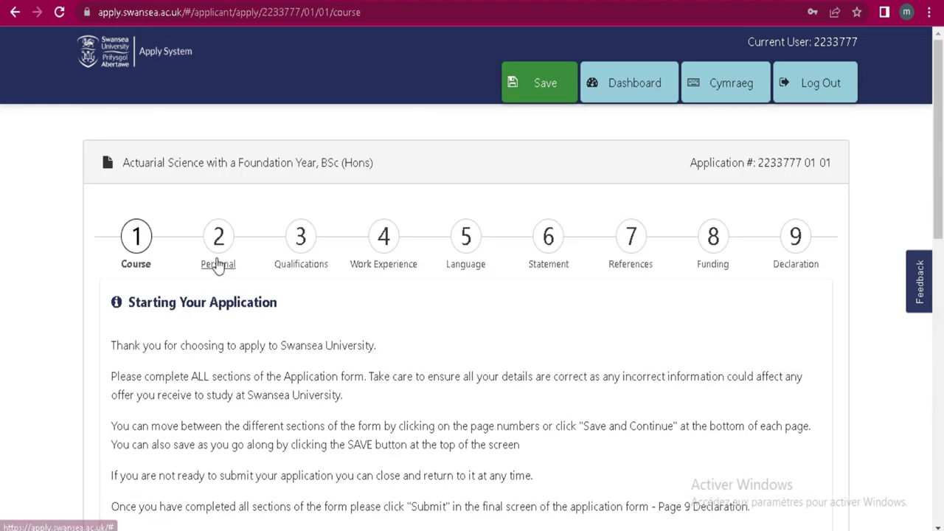
scroll(343, 282, "down", 9)
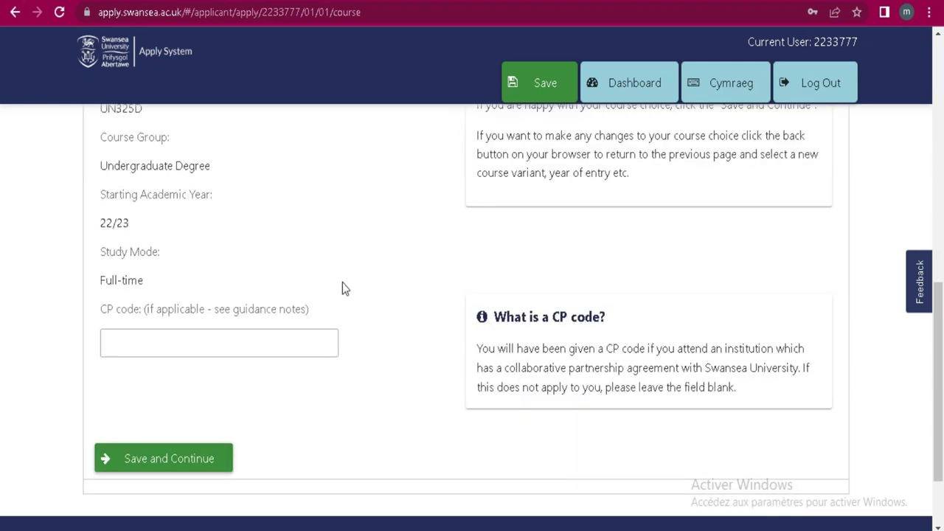
scroll(432, 266, "up", 2)
scroll(432, 263, "up", 2)
scroll(432, 263, "down", 6)
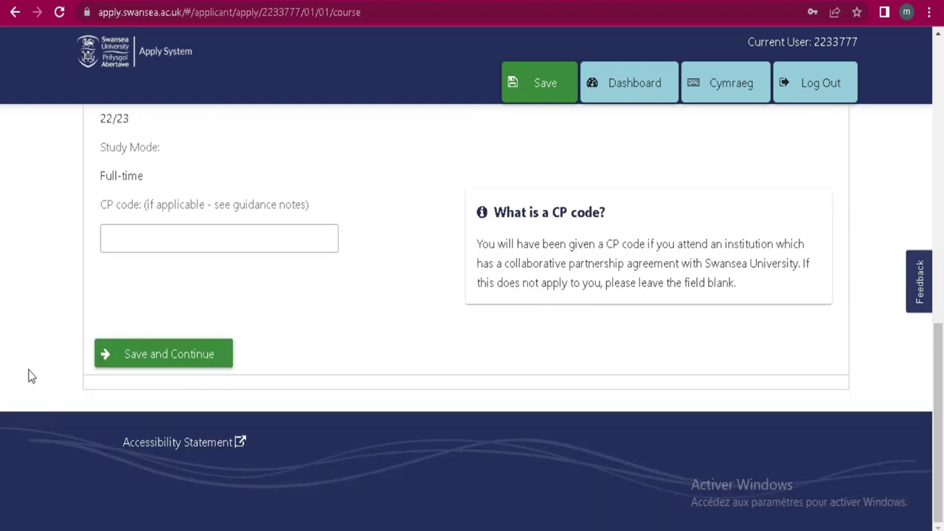
left_click(175, 356)
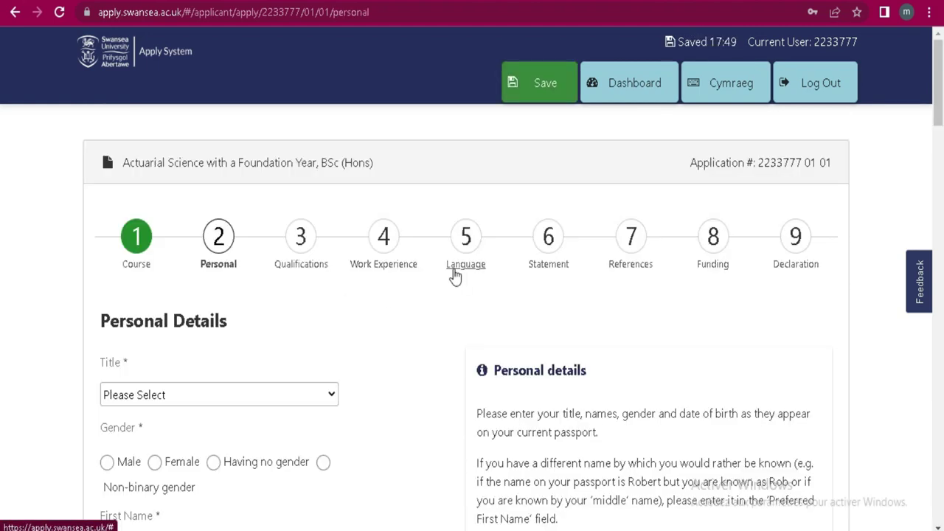
Choose Mr from the Title list and select Male as the gender
scroll(286, 260, "down", 9)
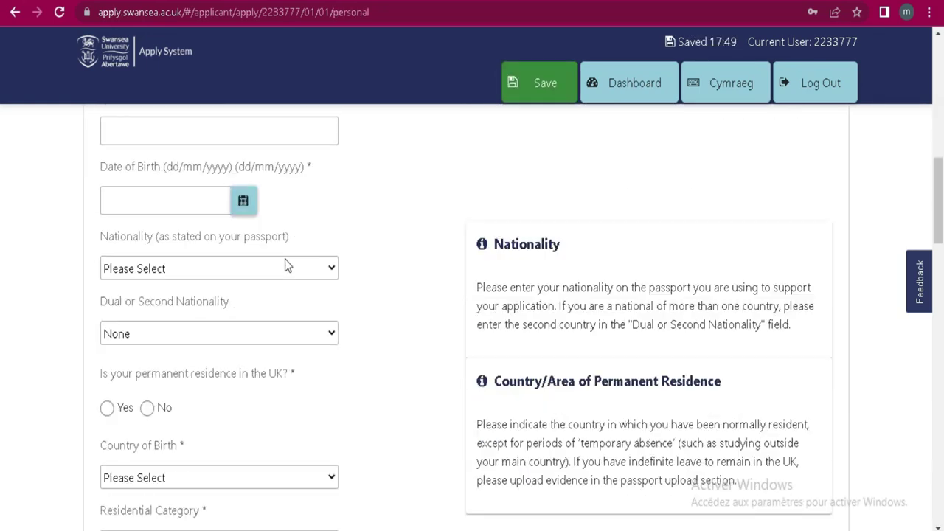
scroll(284, 263, "down", 7)
scroll(285, 263, "up", 16)
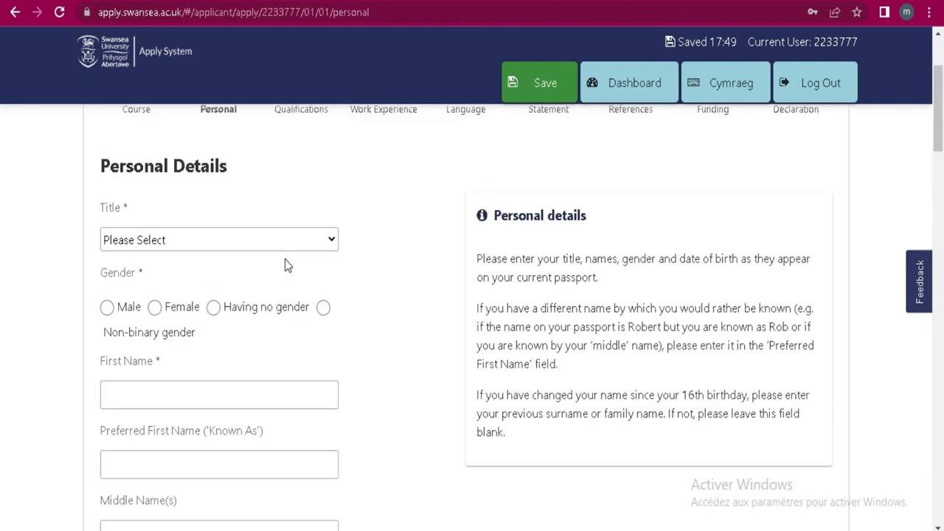
scroll(284, 264, "up", 2)
scroll(285, 264, "down", 2)
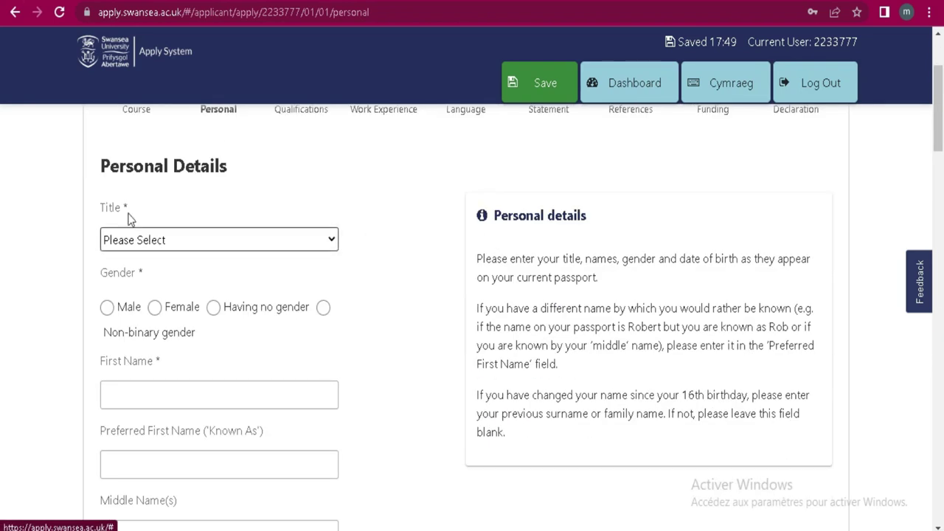
left_click(281, 249)
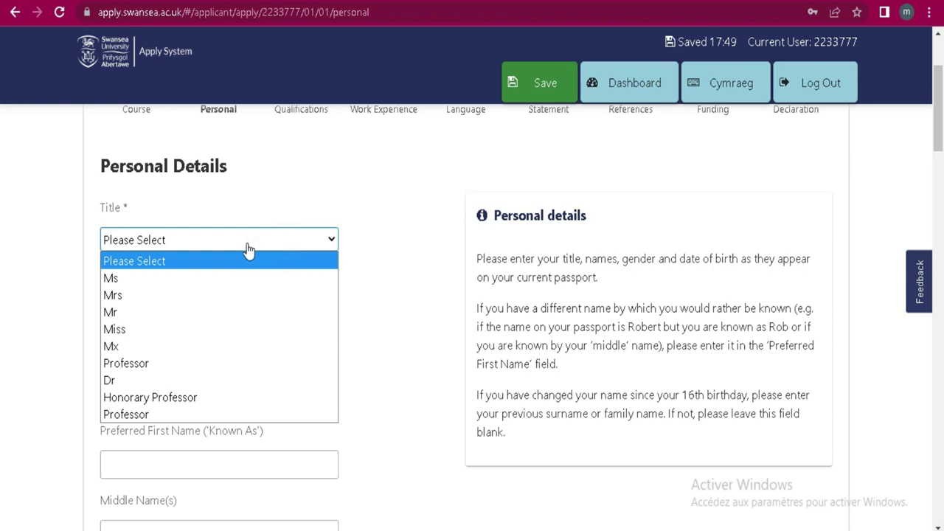
left_click(212, 312)
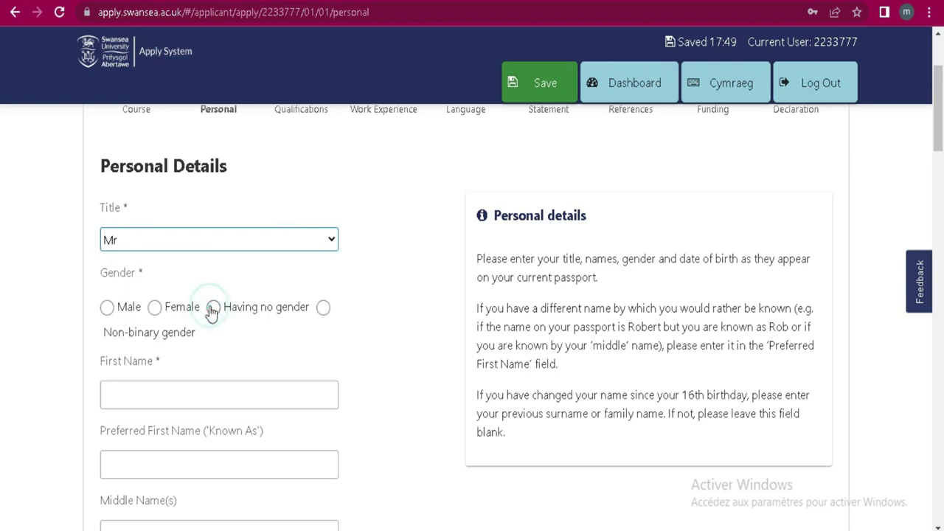
left_click(108, 309)
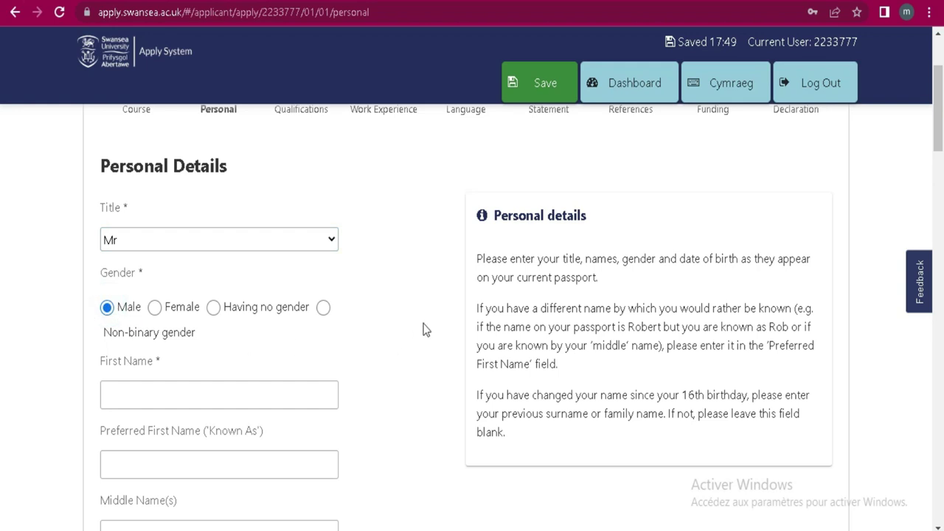
Translate the Personal Details page with the context menu's Traduire en français option
right_click(397, 207)
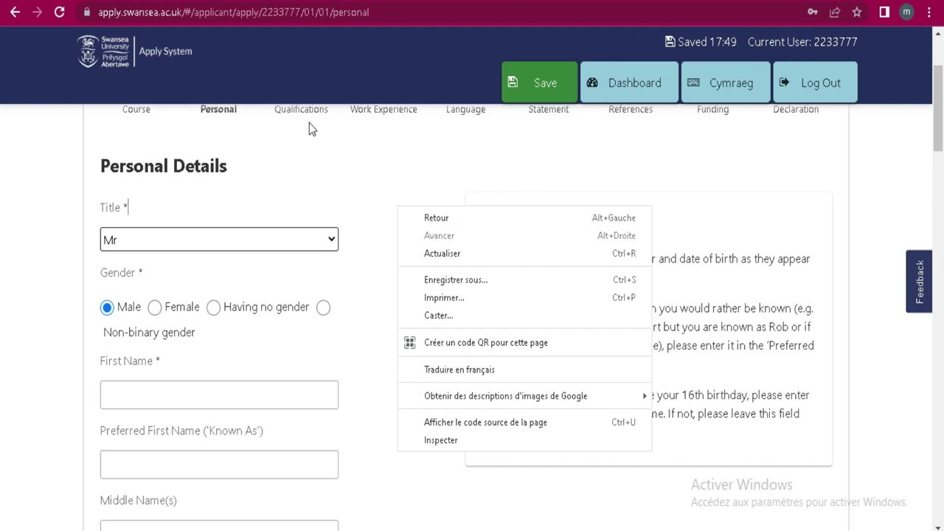
left_click(478, 380)
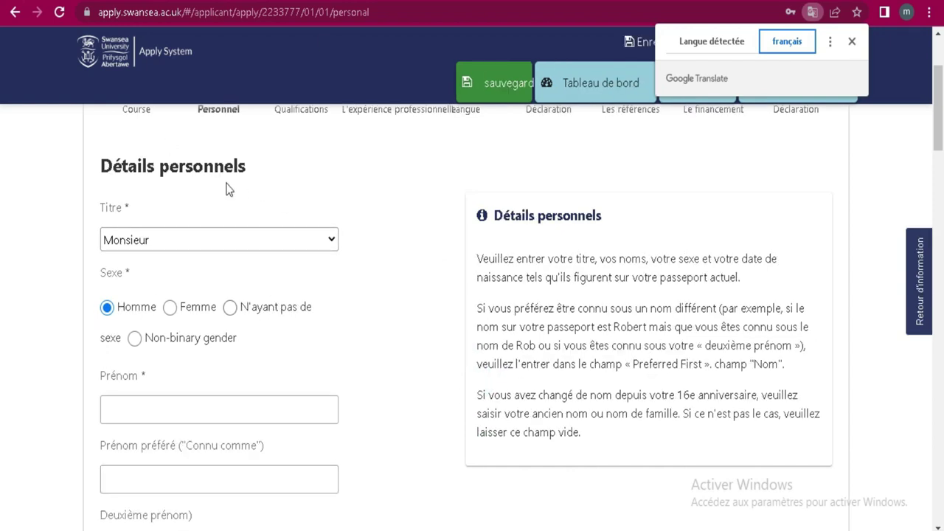
scroll(242, 193, "down", 2)
left_click(323, 405)
scroll(322, 251, "down", 4)
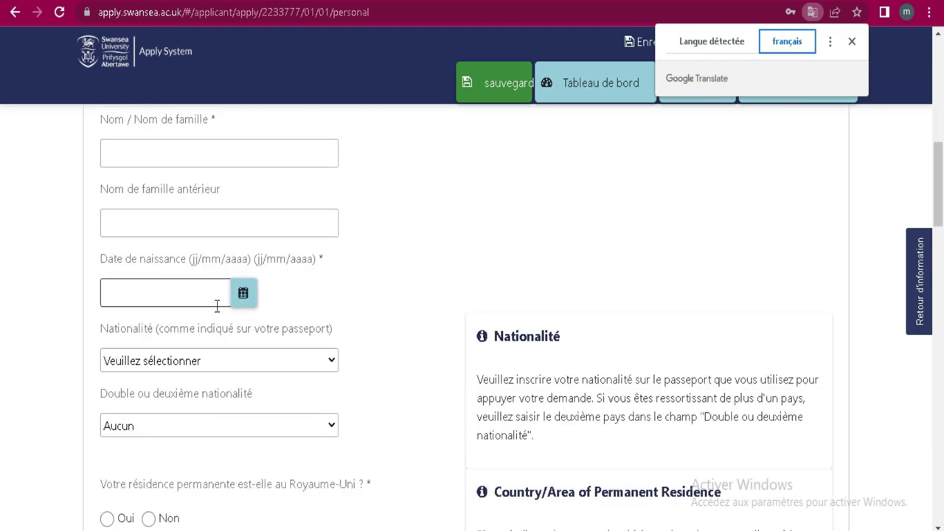
scroll(217, 305, "down", 1)
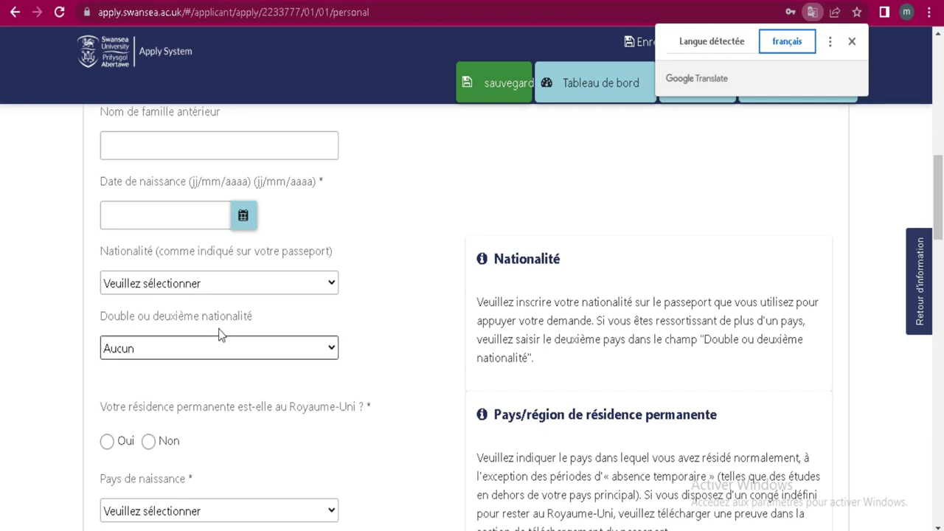
left_click(256, 293)
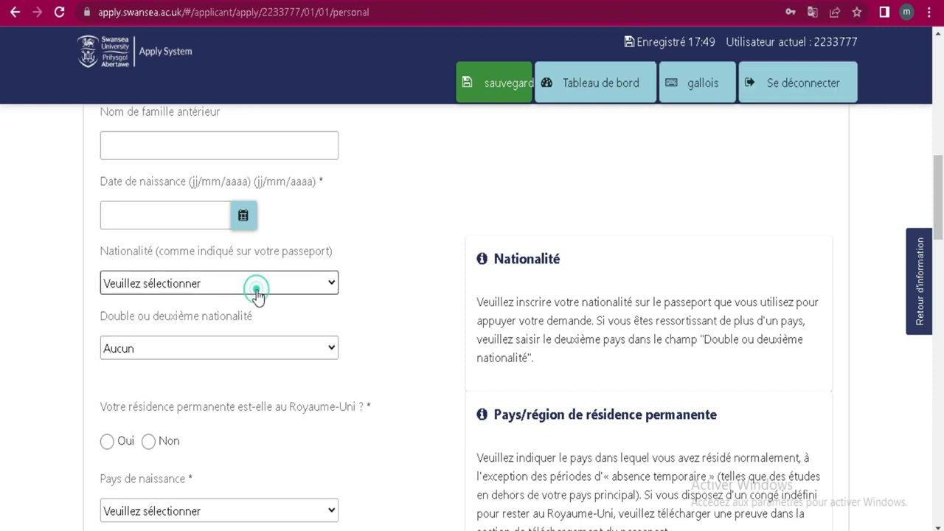
scroll(289, 60, "down", 15)
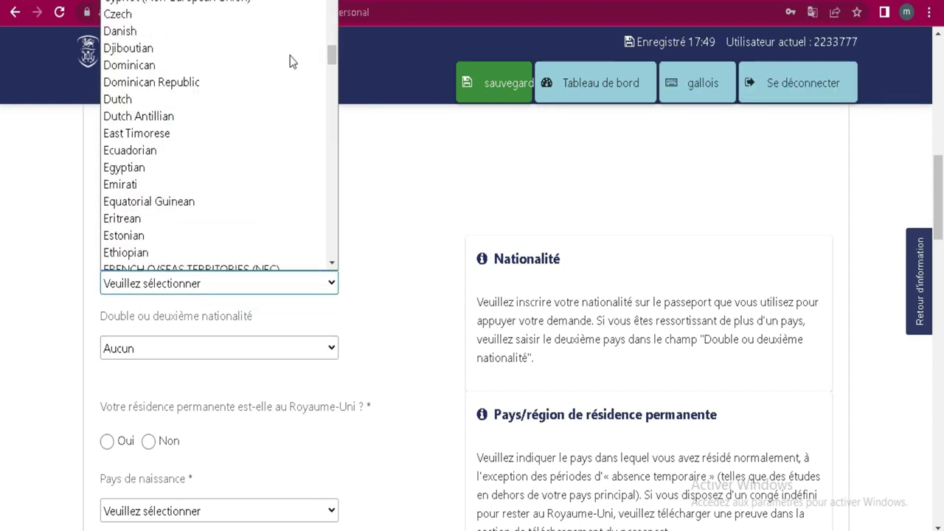
scroll(265, 60, "up", 15)
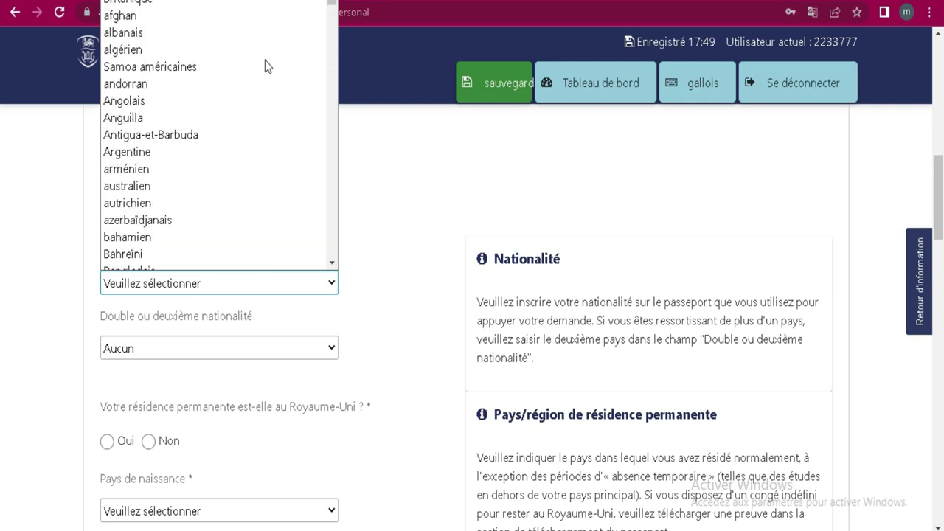
left_click(42, 273)
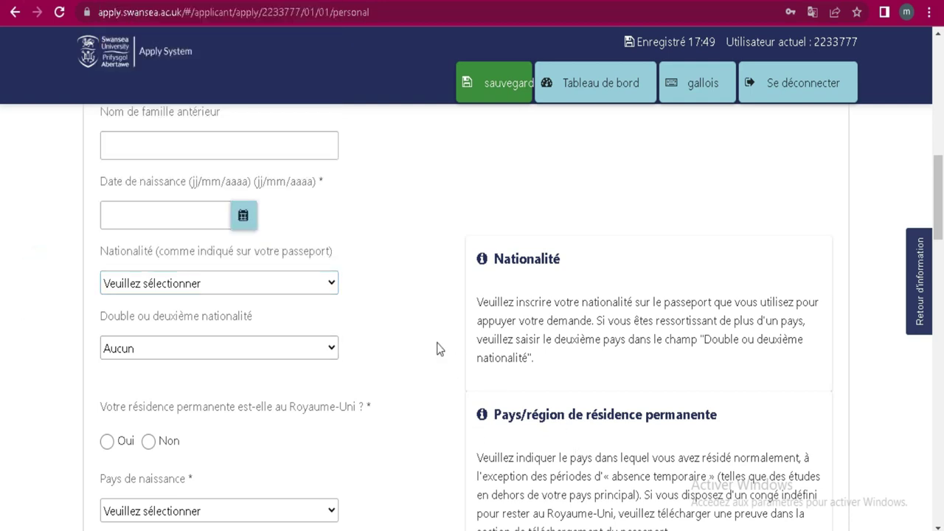
scroll(407, 320, "down", 6)
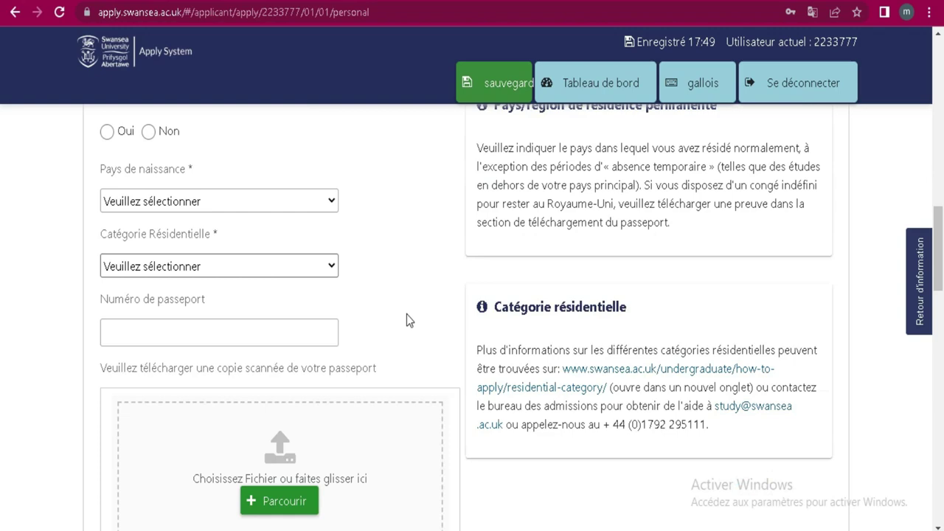
scroll(406, 314, "down", 6)
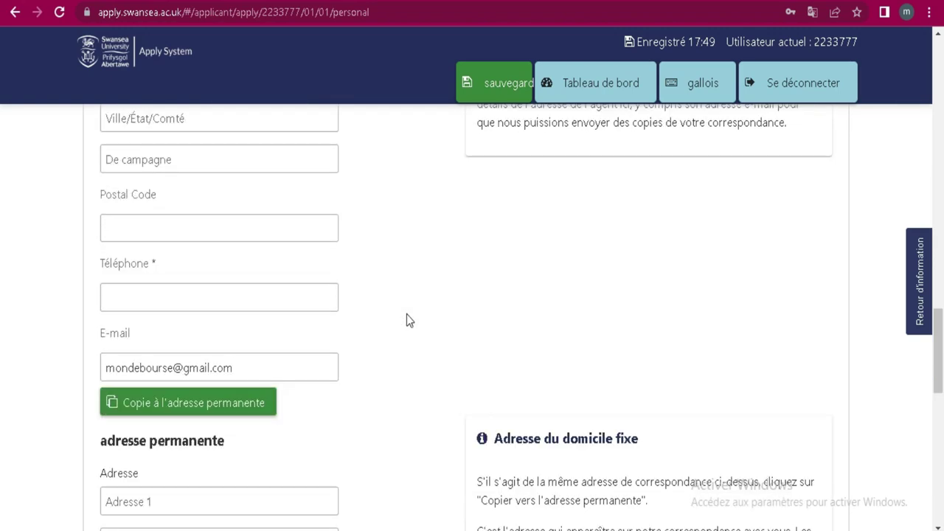
scroll(407, 314, "down", 9)
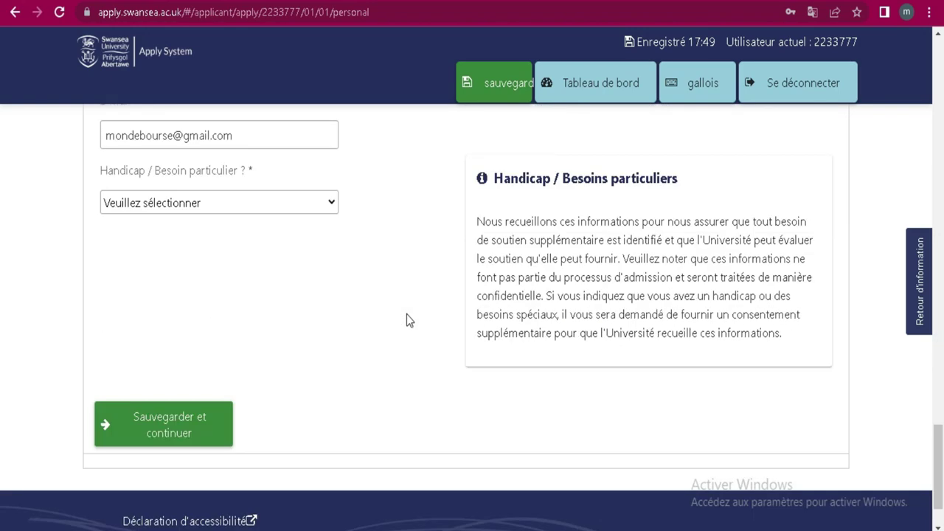
Go to step 3, Qualifications, in the progress tracker
scroll(406, 315, "up", 20)
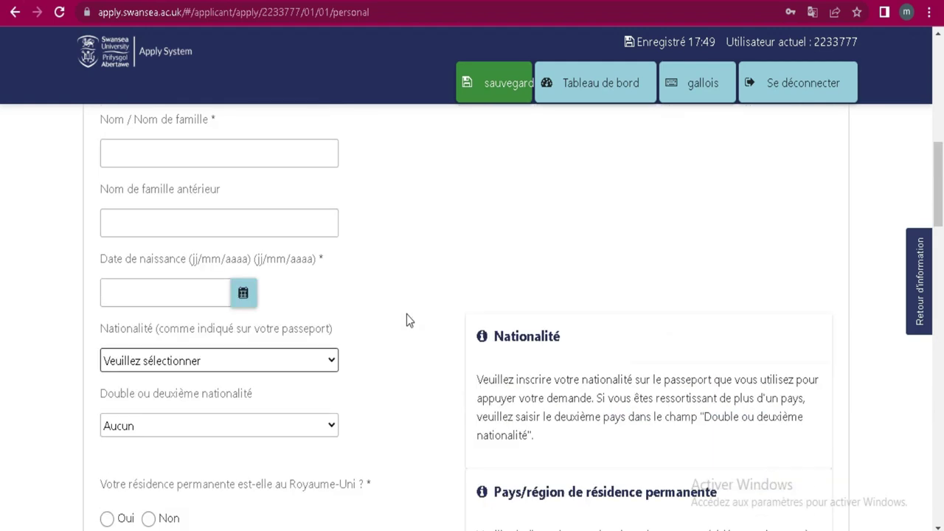
scroll(407, 315, "up", 7)
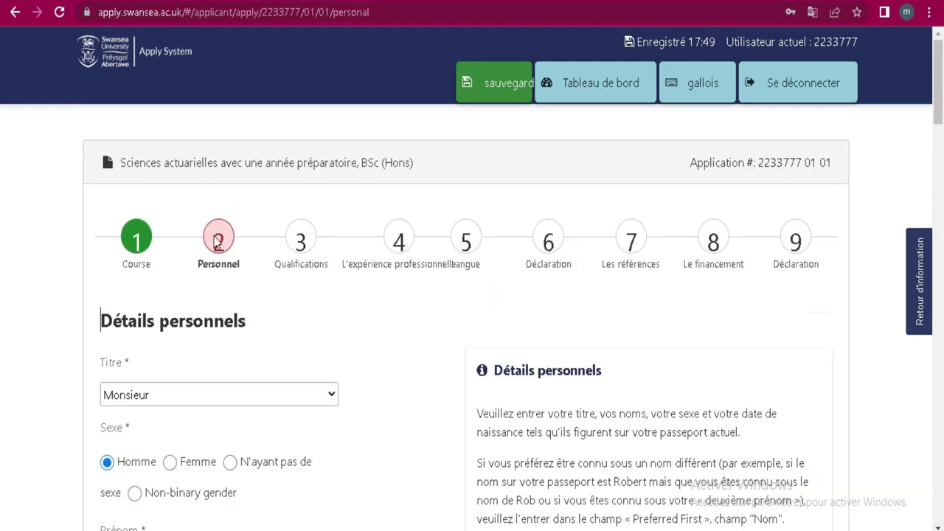
left_click(301, 265)
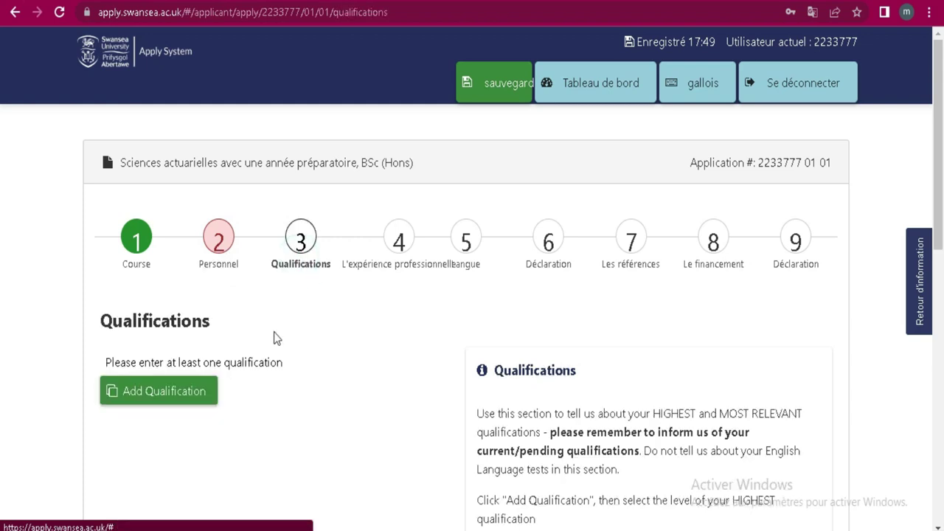
Add a new qualification with School as the Qualification Level
scroll(293, 270, "down", 3)
scroll(293, 270, "up", 3)
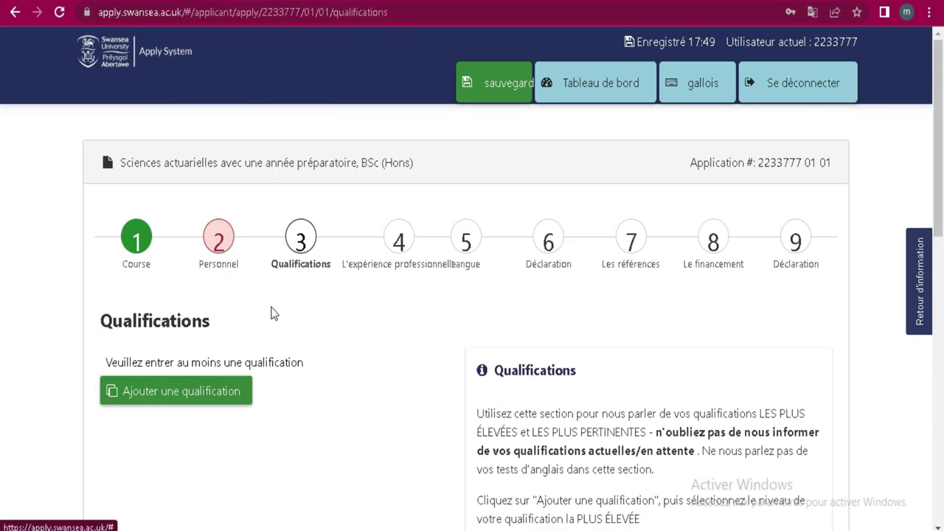
left_click(209, 392)
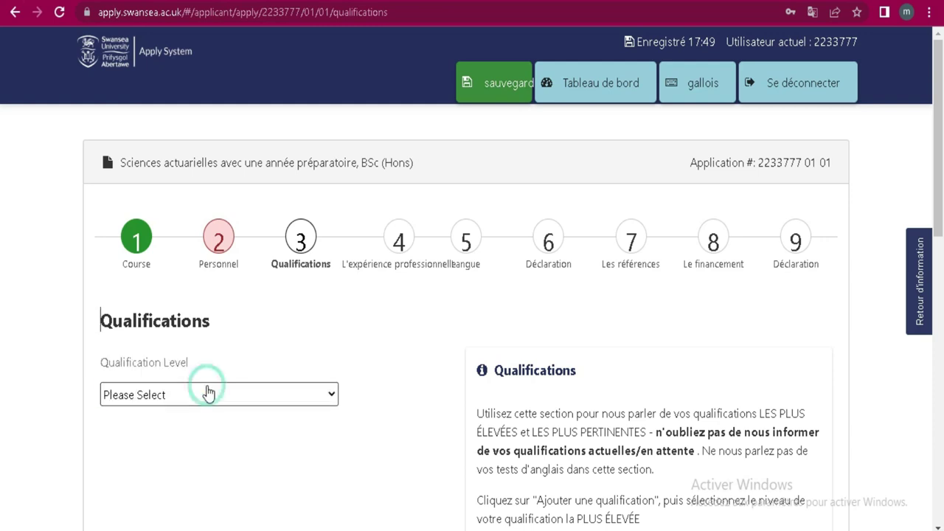
left_click(258, 401)
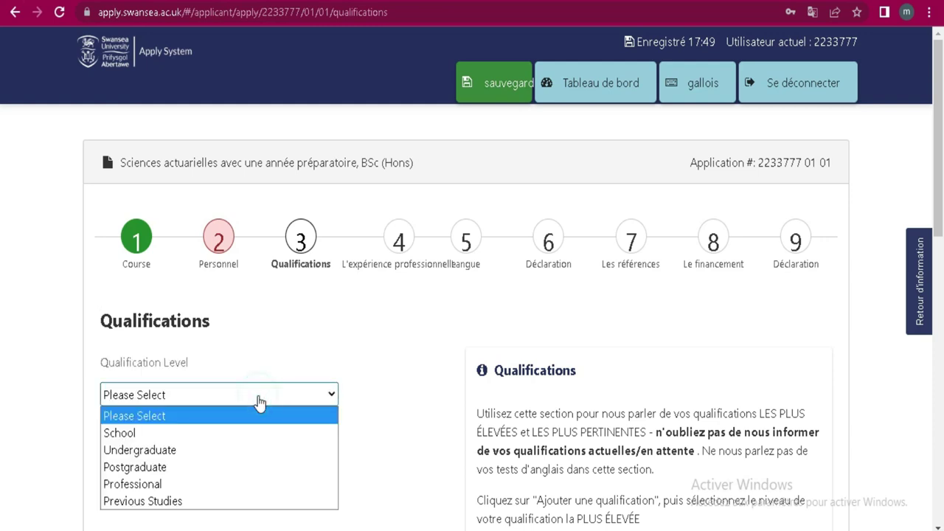
left_click(226, 433)
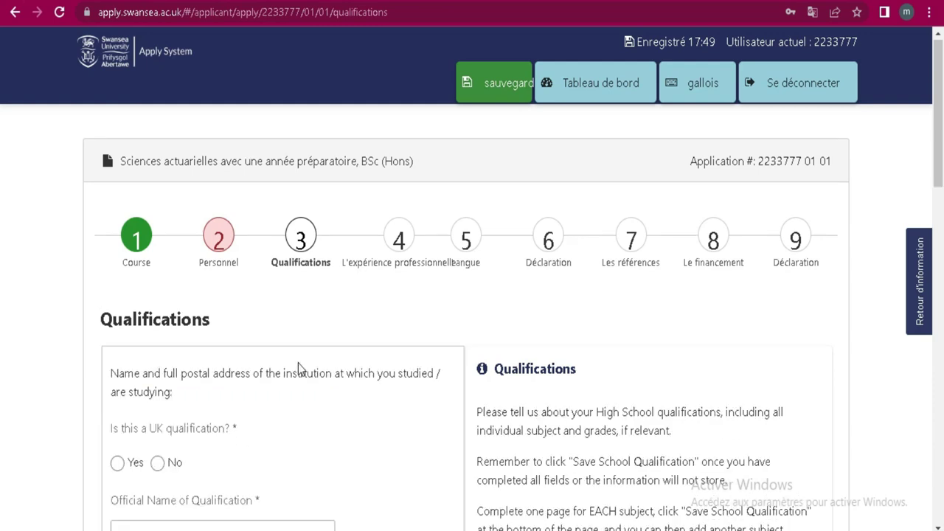
Move through the Qualification Status and date fields, then open step 4, L'expérience professionnelle
scroll(263, 294, "down", 3)
scroll(264, 293, "up", 3)
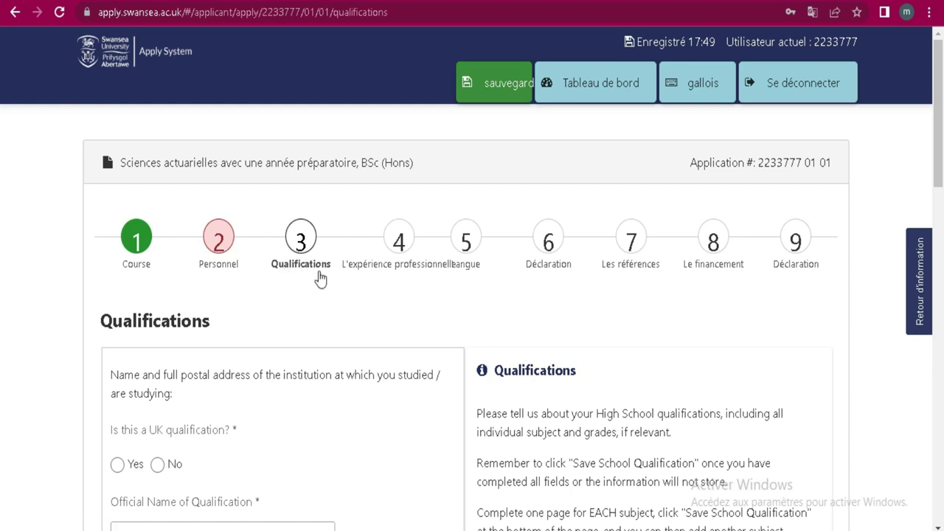
left_click(321, 278)
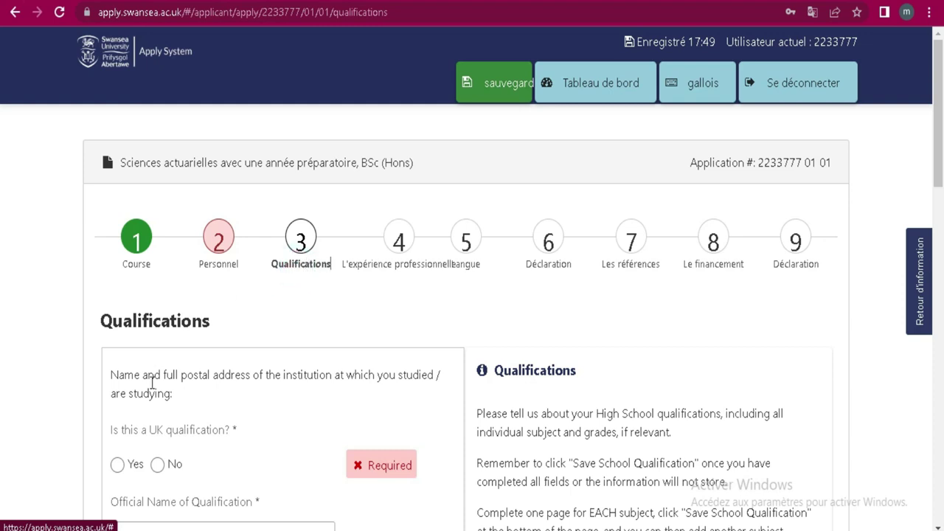
scroll(152, 384, "down", 3)
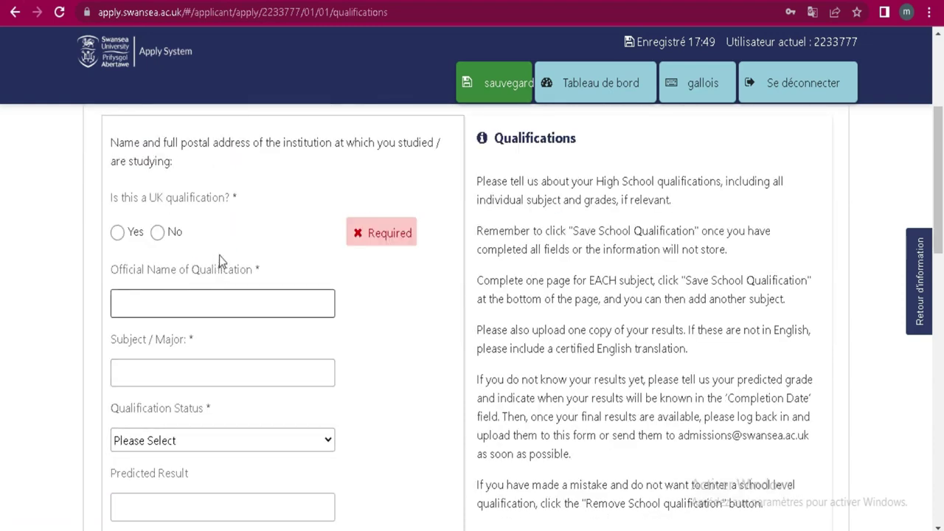
left_click(220, 414)
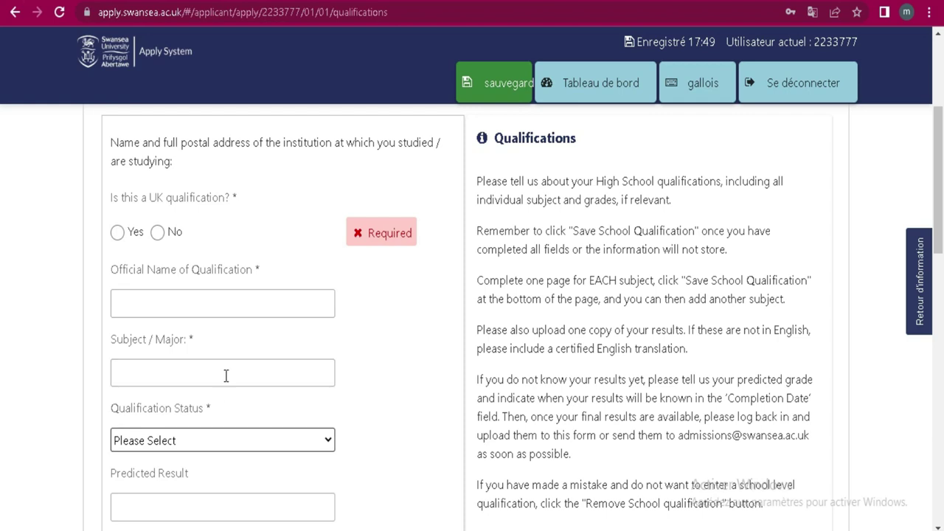
left_click(226, 376)
scroll(242, 335, "down", 3)
left_click(214, 331)
key("Tab")
key("shift+Tab")
scroll(309, 308, "down", 5)
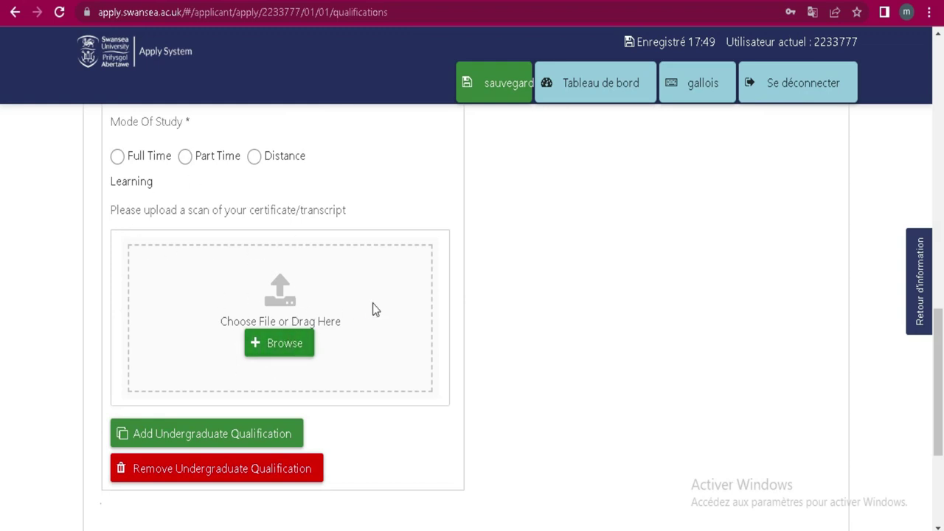
scroll(373, 303, "up", 12)
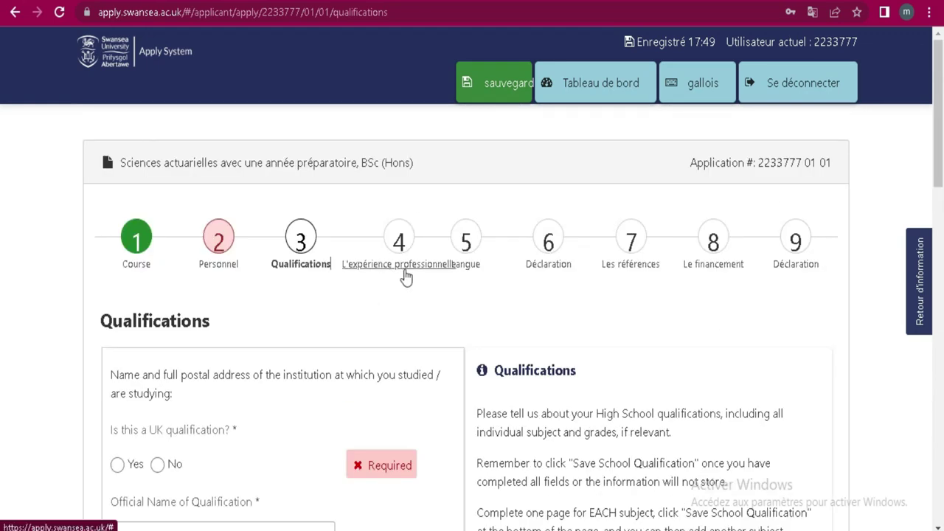
left_click(406, 274)
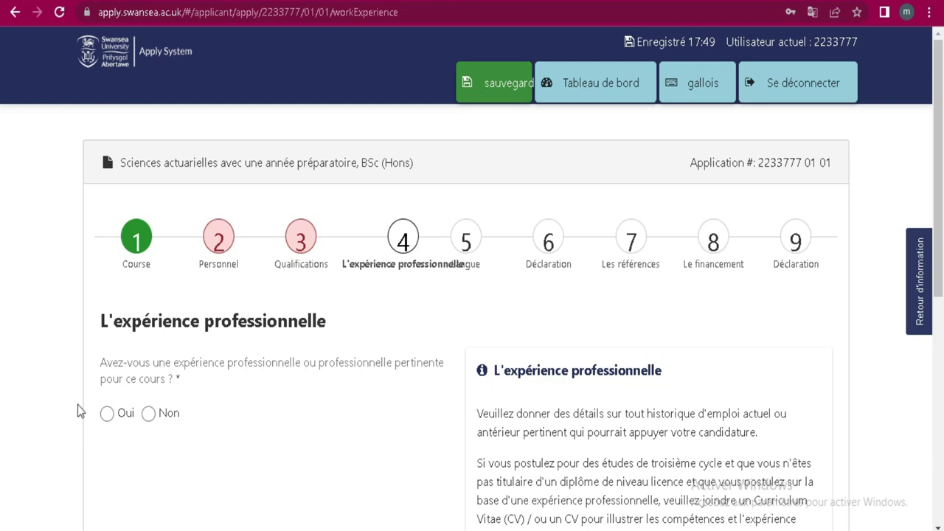
Answer Non to relevant work experience, pass step 5 Langue, and open step 7 Les références
left_click(148, 415)
left_click(480, 266)
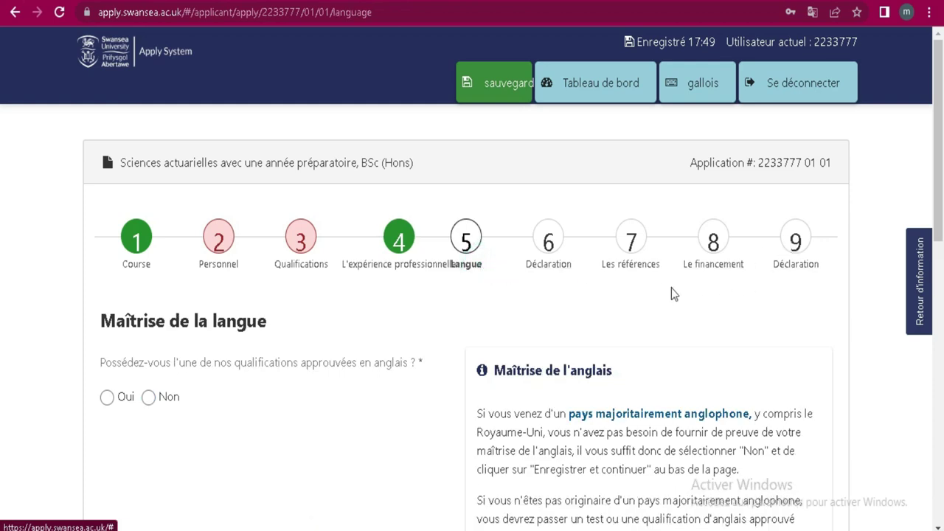
left_click(641, 267)
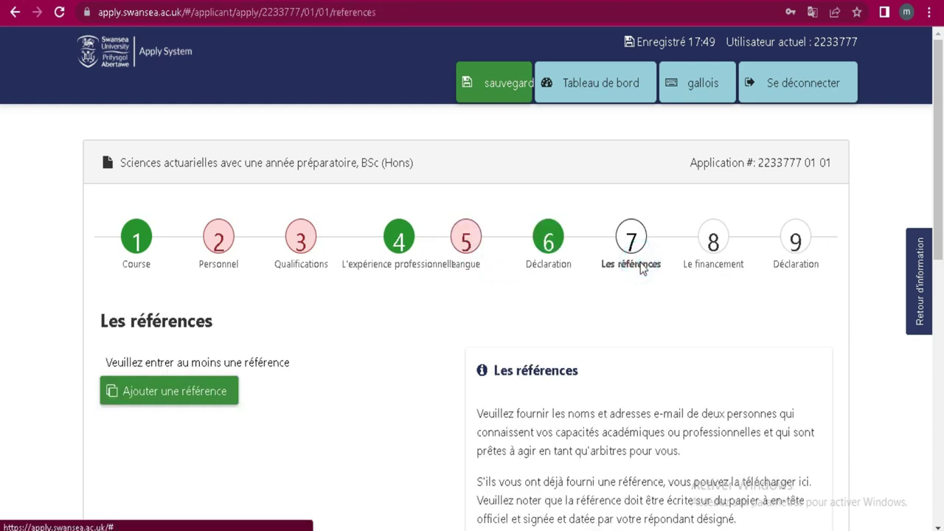
Look over the referee form on Les références, then open step 8, Le financement
left_click(206, 392)
scroll(281, 332, "down", 1)
scroll(321, 289, "down", 3)
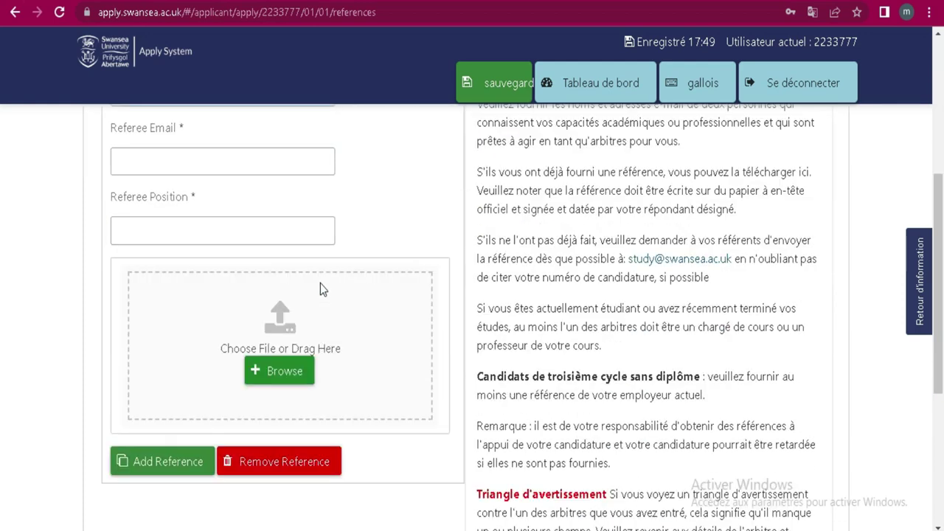
scroll(197, 261, "up", 1)
scroll(198, 260, "up", 2)
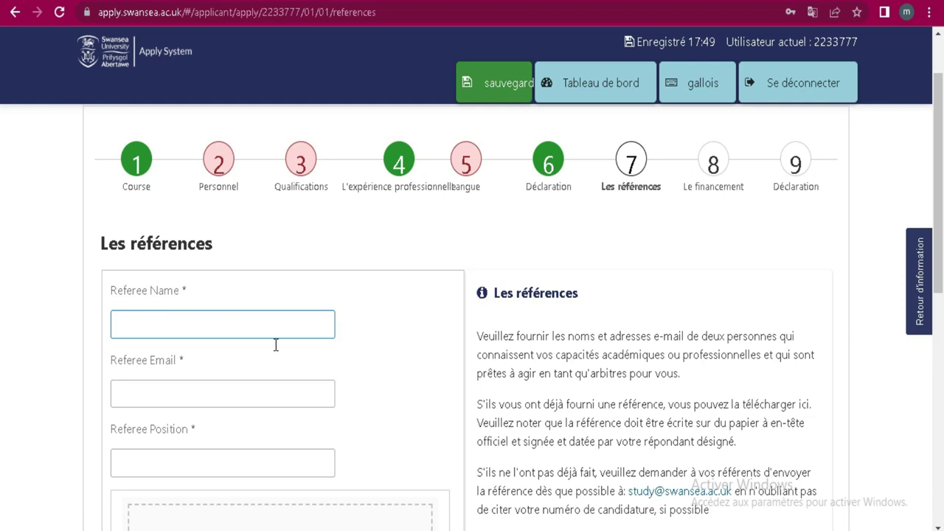
scroll(400, 322, "down", 1)
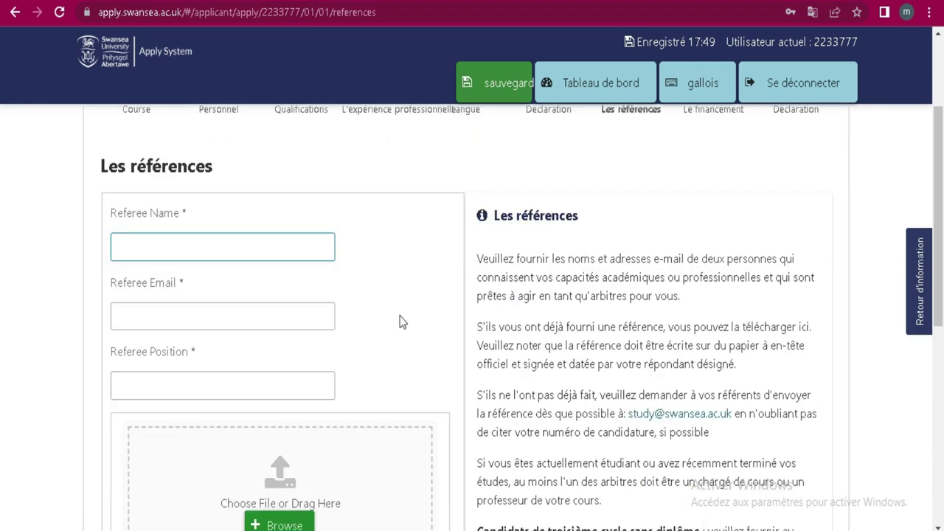
scroll(400, 321, "down", 1)
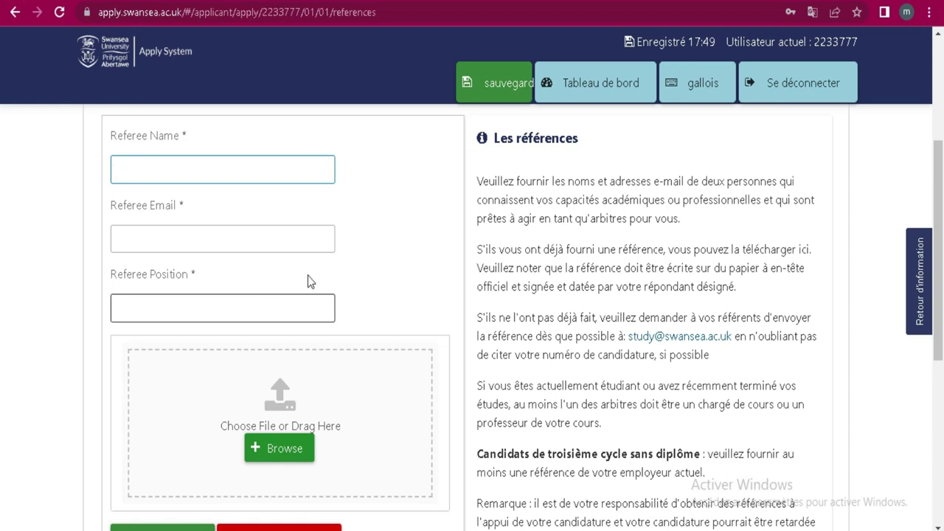
scroll(310, 279, "down", 2)
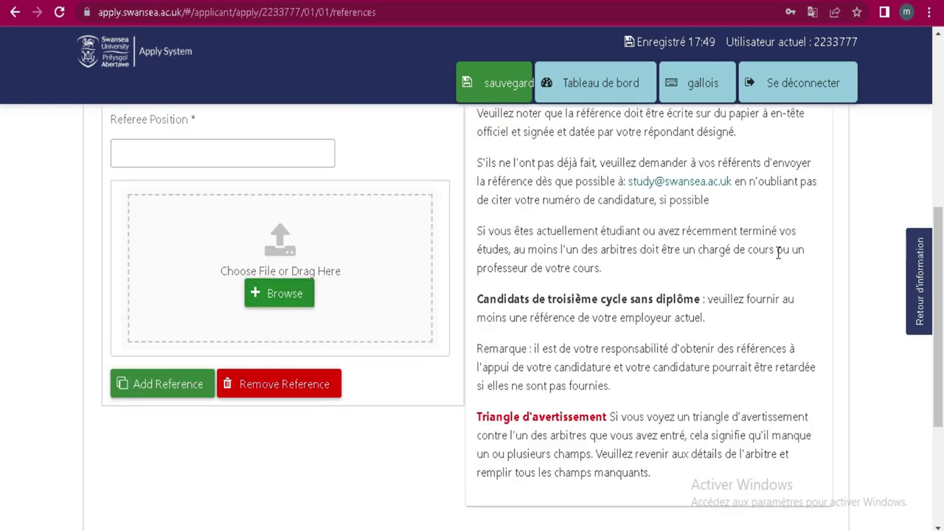
scroll(779, 253, "up", 3)
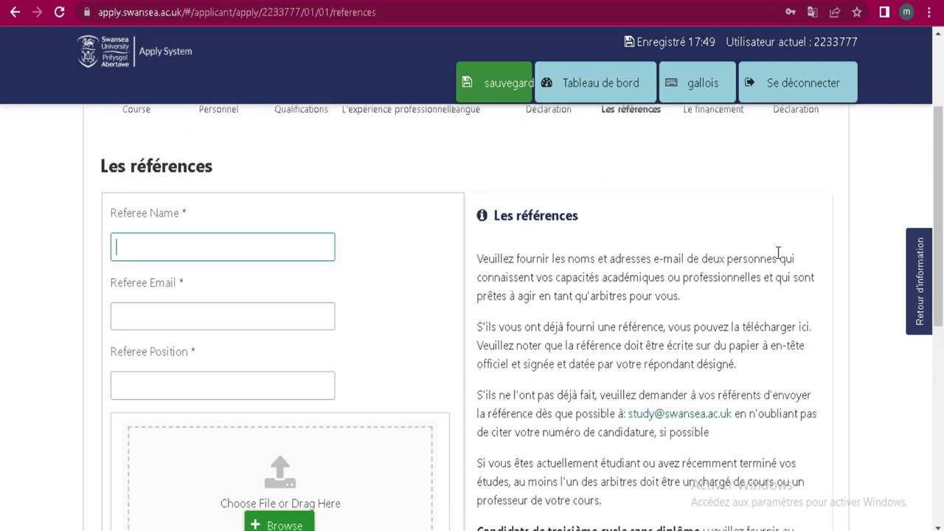
scroll(778, 254, "up", 2)
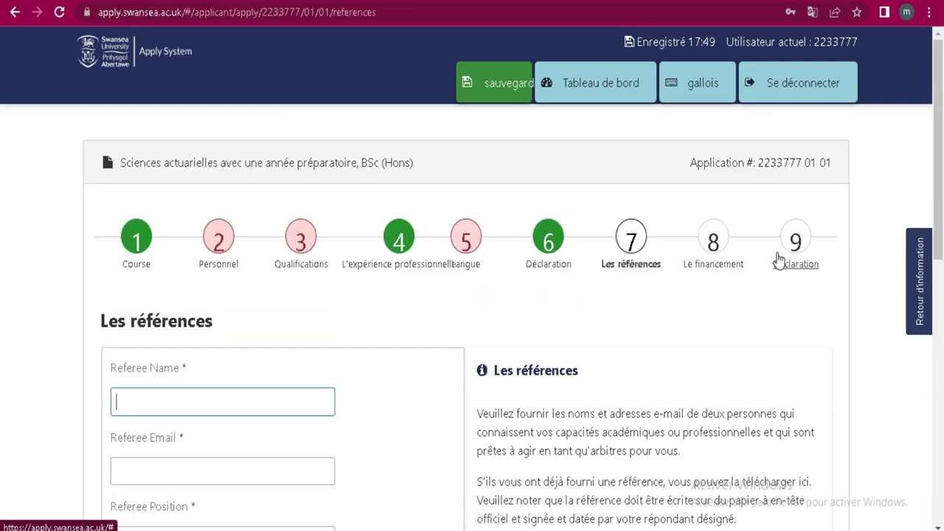
left_click(732, 266)
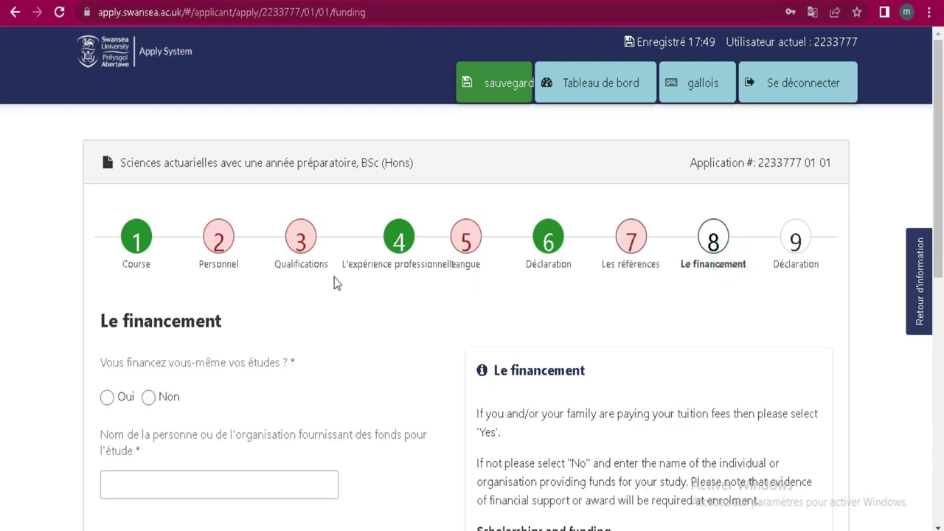
Review the funding questions and select the funding provider name field
scroll(333, 280, "down", 3)
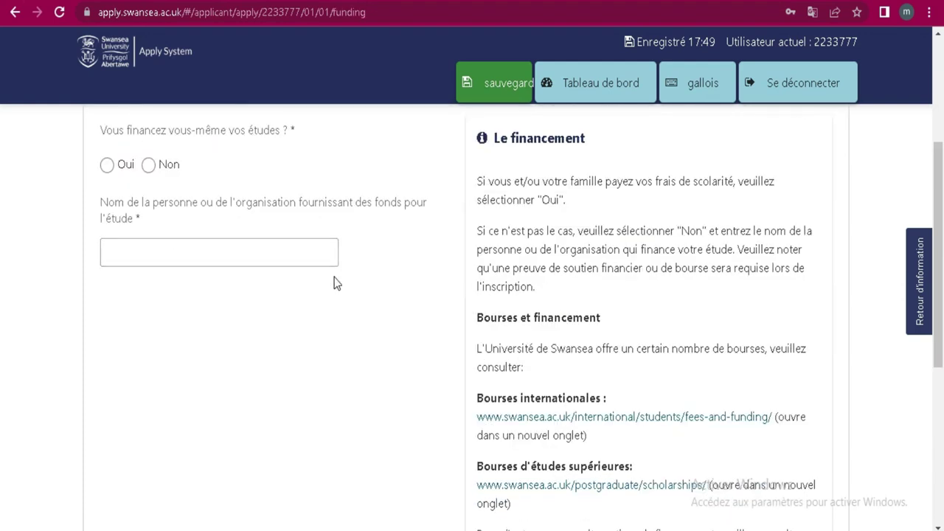
scroll(333, 282, "up", 1)
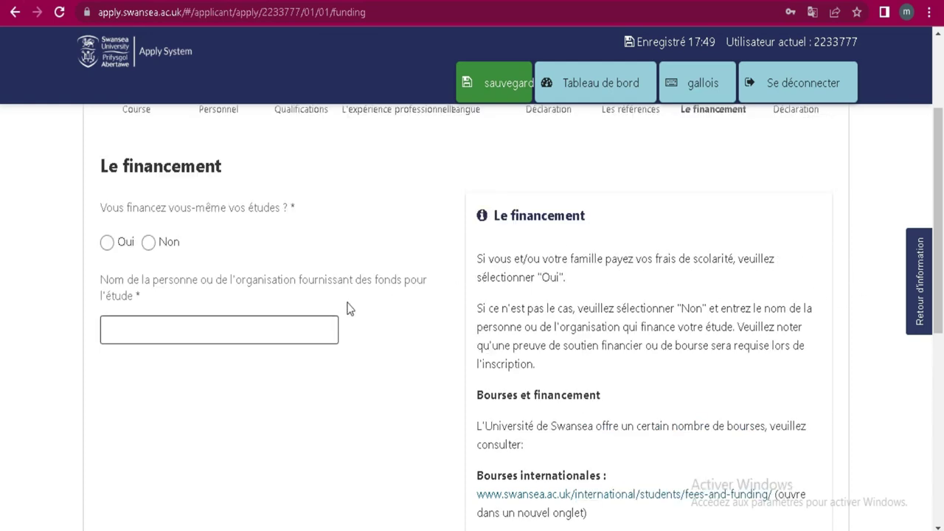
scroll(349, 309, "down", 1)
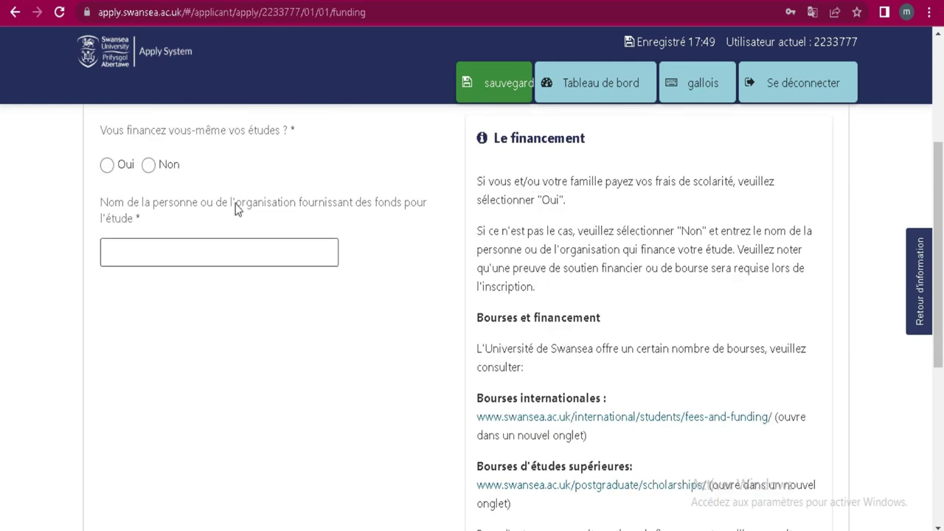
scroll(243, 290, "up", 1)
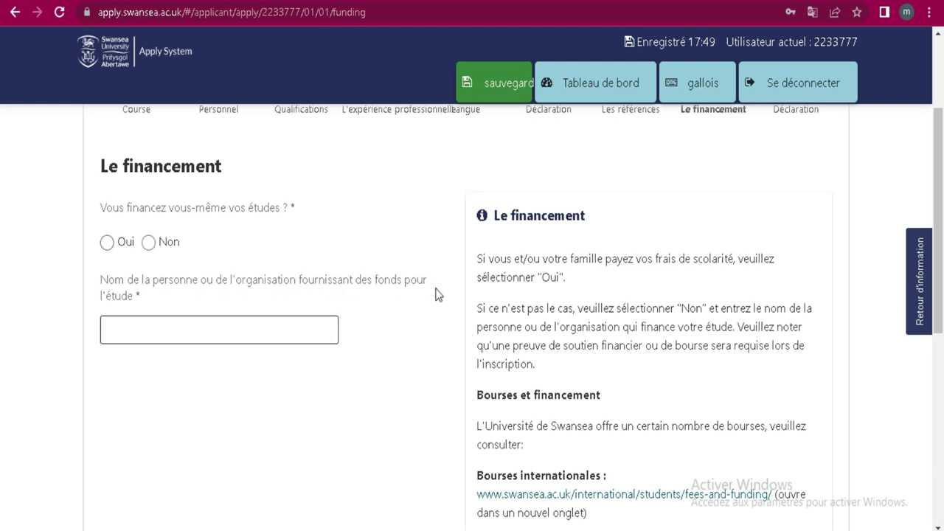
left_click(155, 331)
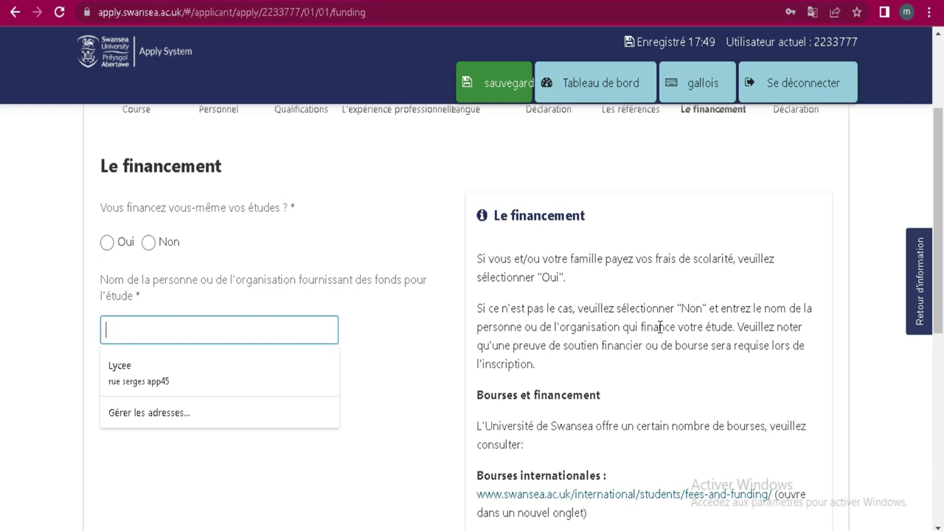
Scroll the funding info panel and follow the Bourses internationales link
scroll(596, 378, "down", 2)
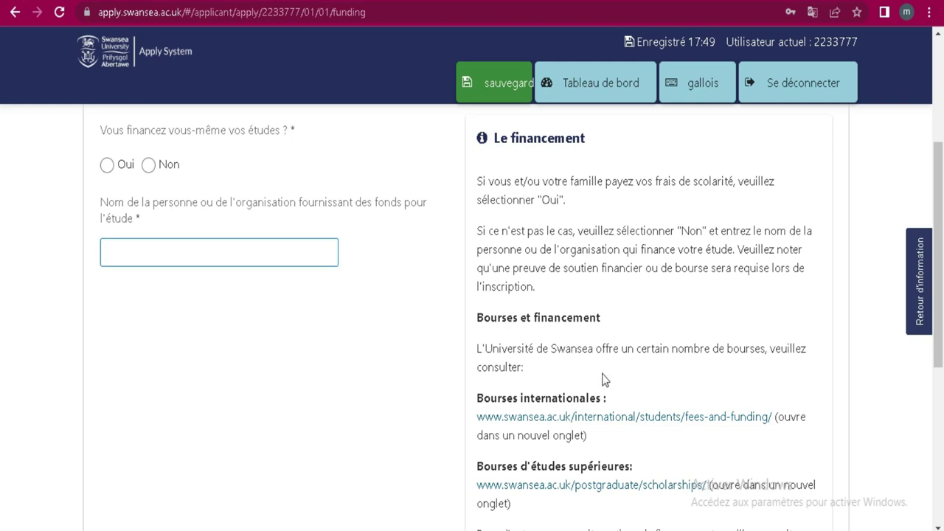
scroll(607, 365, "down", 2)
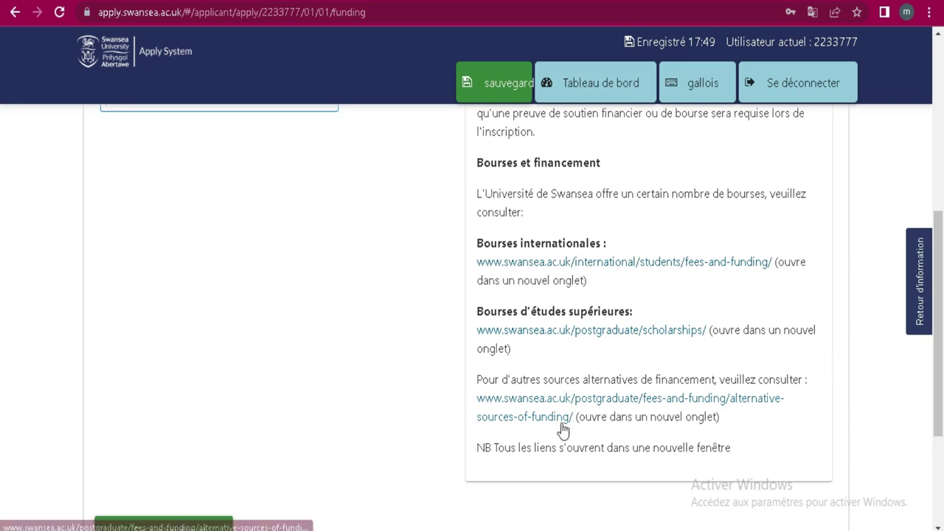
scroll(633, 295, "up", 5)
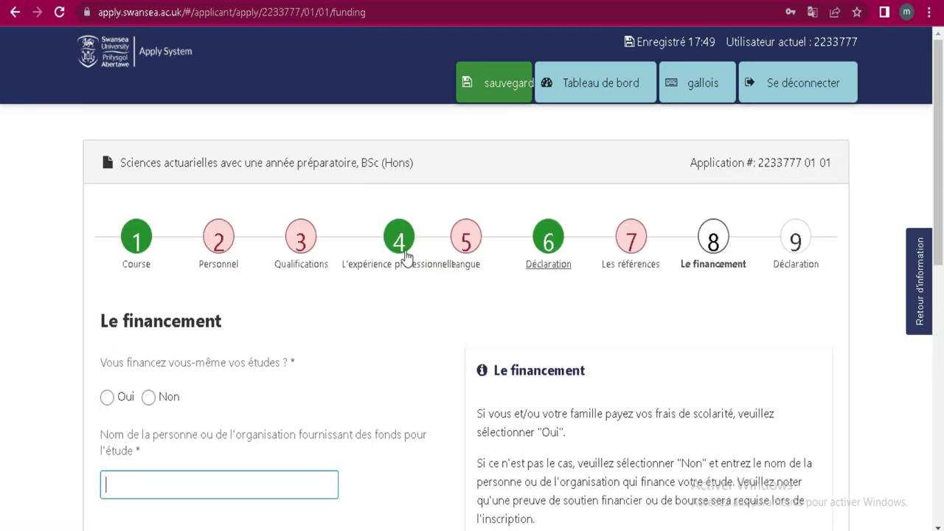
scroll(516, 265, "down", 2)
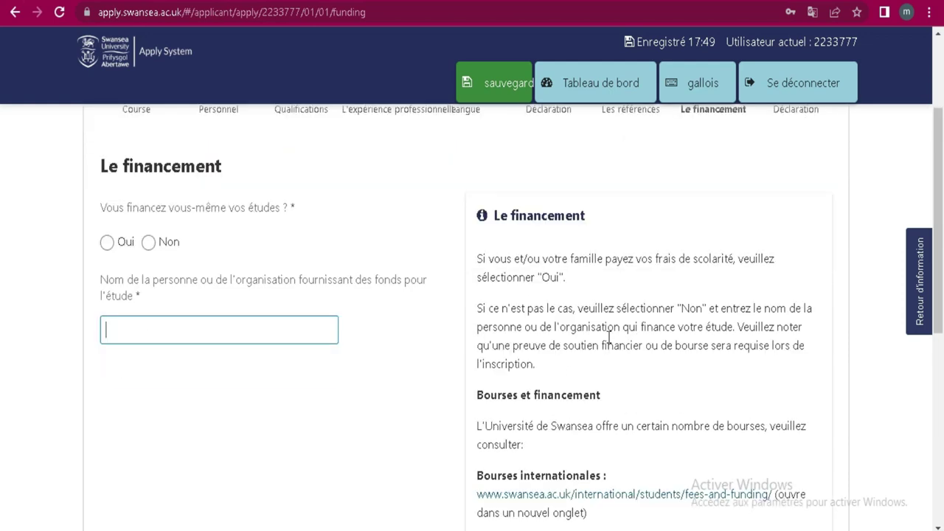
scroll(565, 354, "down", 1)
scroll(612, 281, "down", 1)
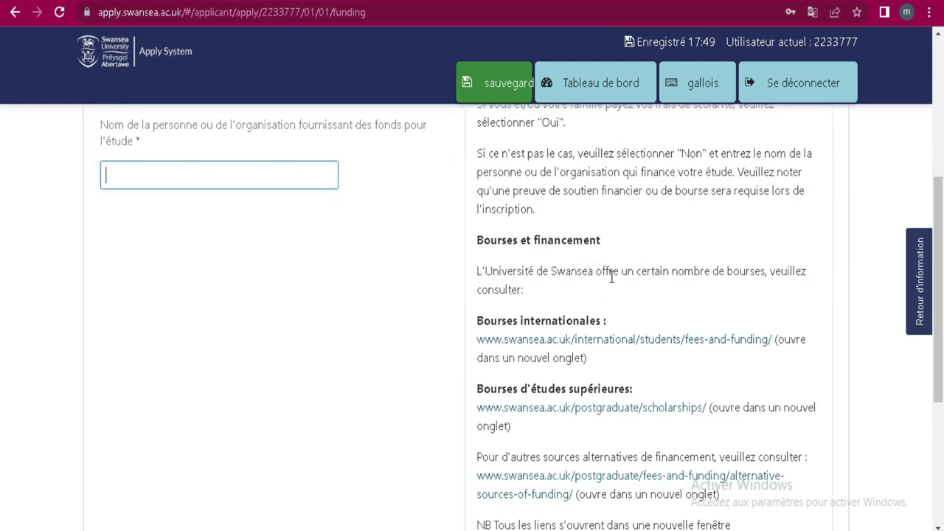
left_click(608, 341)
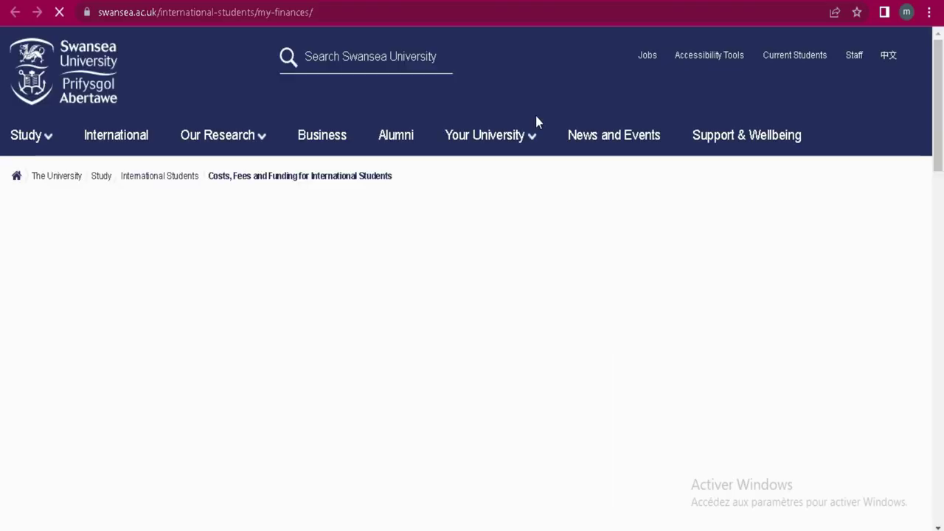
Accept all cookies in the Cookiebot dialog on the international fees page
scroll(501, 206, "down", 3)
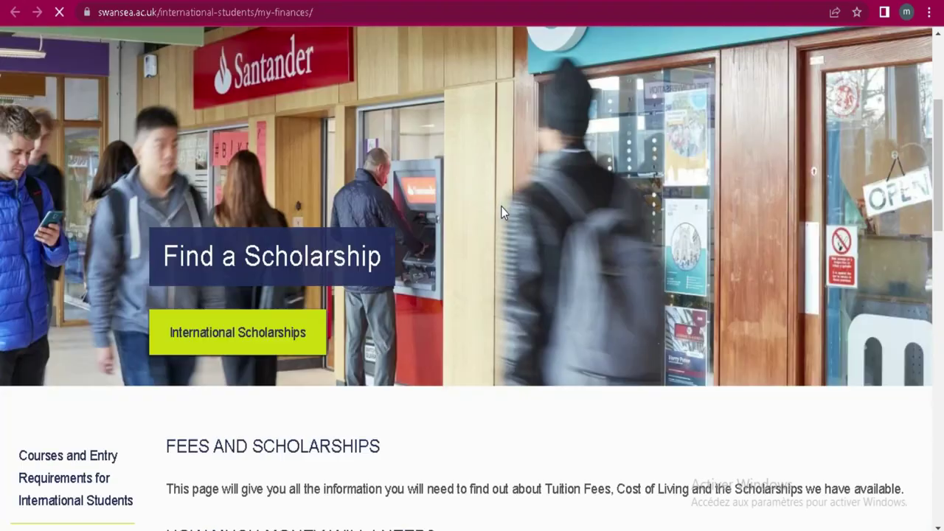
scroll(501, 212, "down", 2)
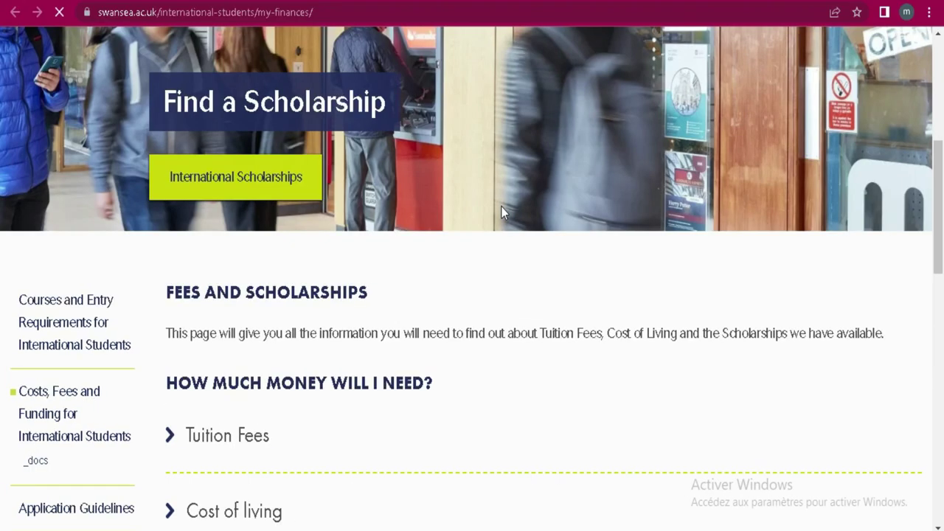
scroll(501, 211, "down", 4)
scroll(501, 212, "up", 3)
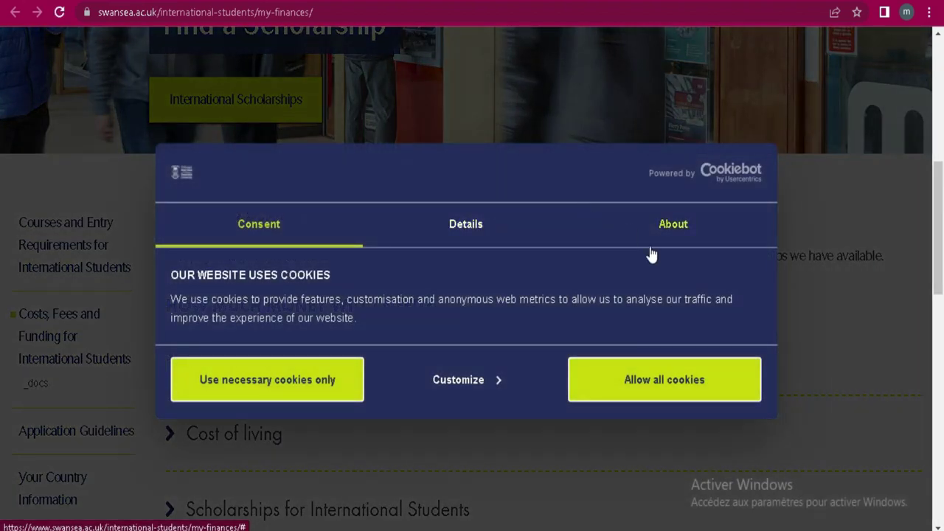
left_click(623, 382)
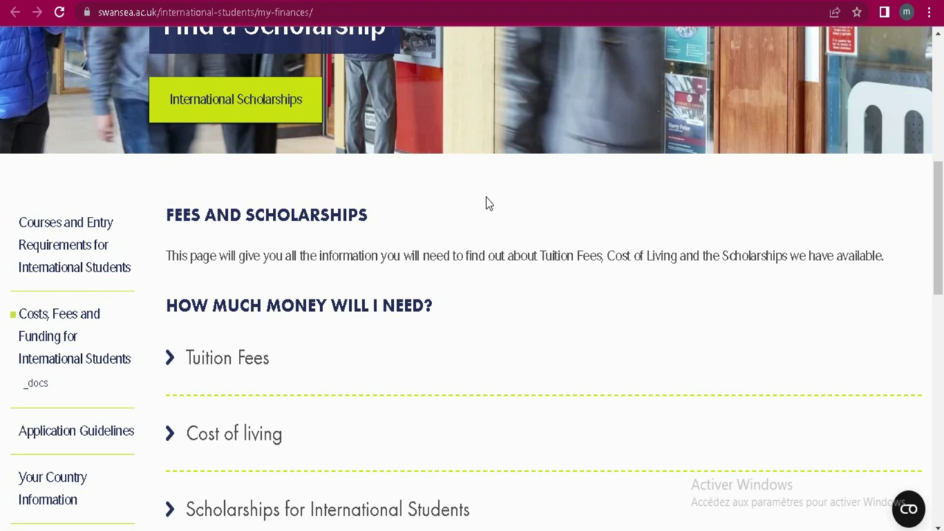
Skim the fees page, then switch back to the application's funding tab with Ctrl+Tab
scroll(487, 197, "down", 3)
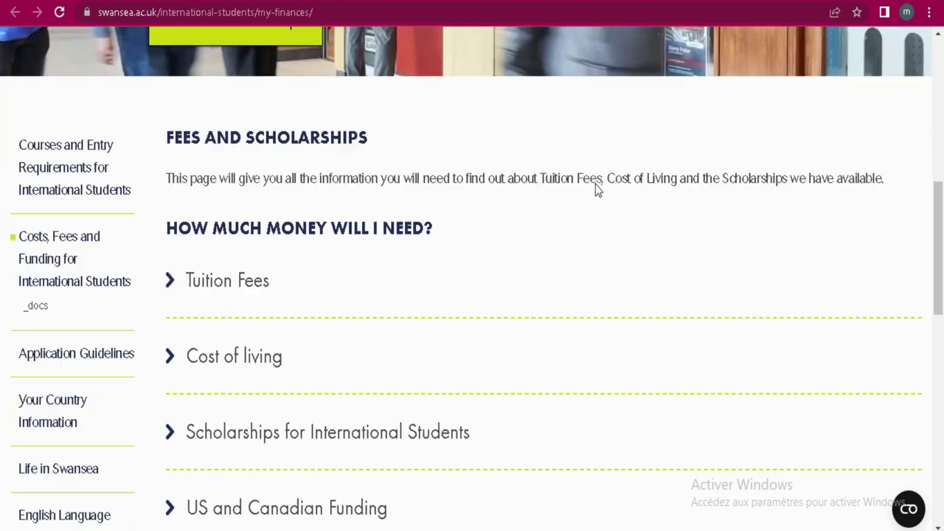
scroll(478, 201, "down", 4)
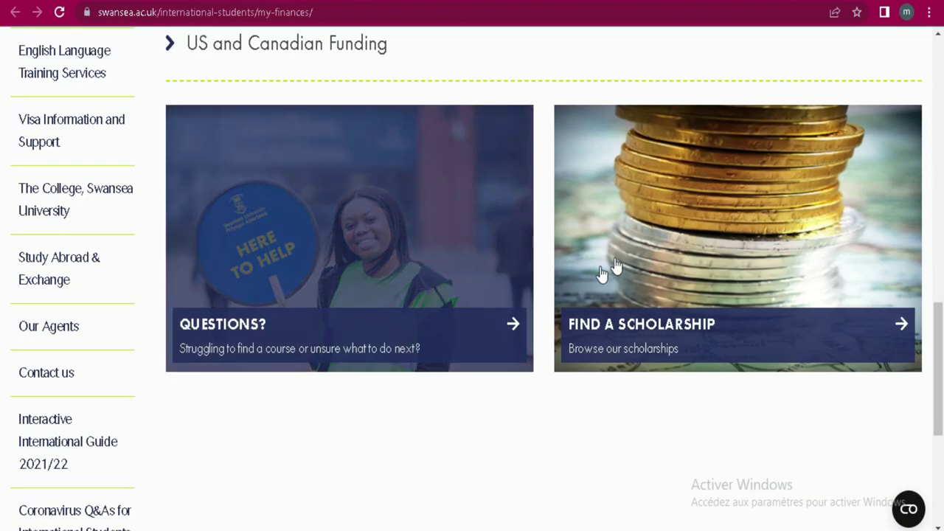
scroll(516, 187, "up", 6)
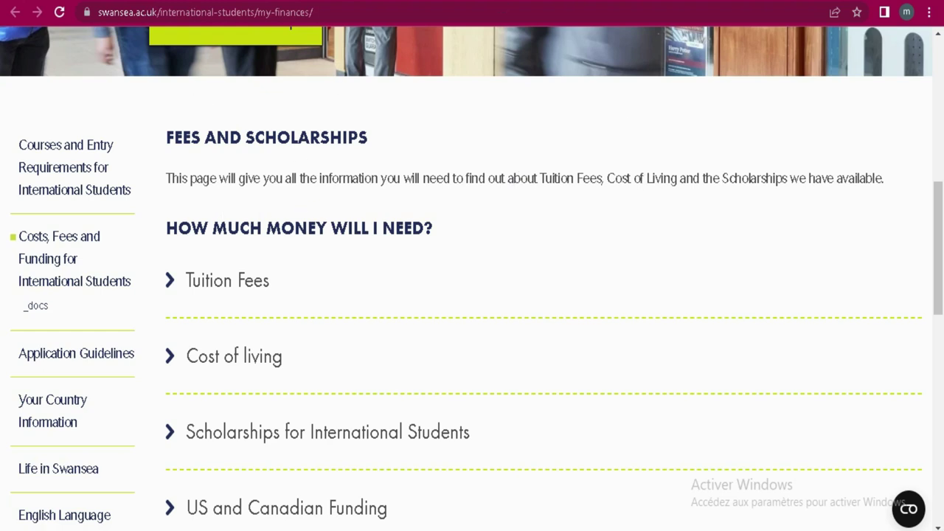
key("ctrl+Tab")
scroll(515, 286, "up", 4)
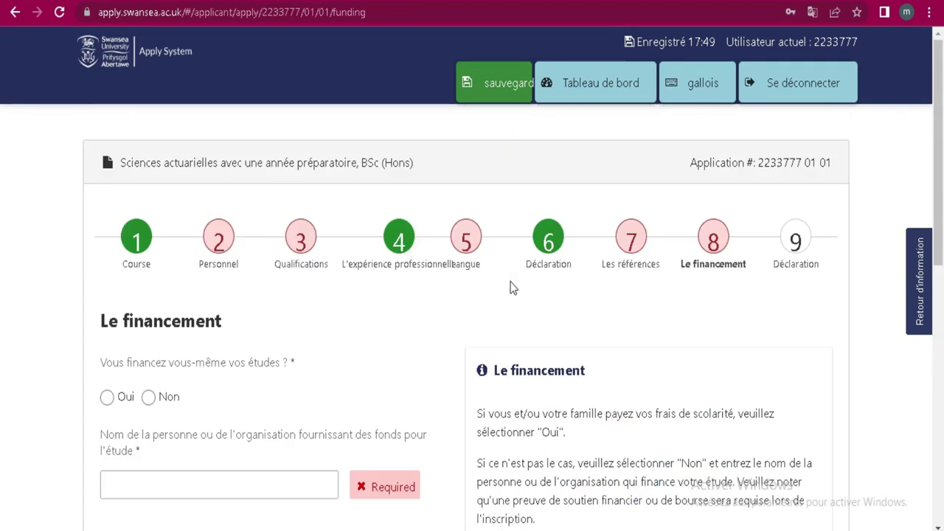
scroll(516, 313, "down", 1)
scroll(516, 314, "down", 6)
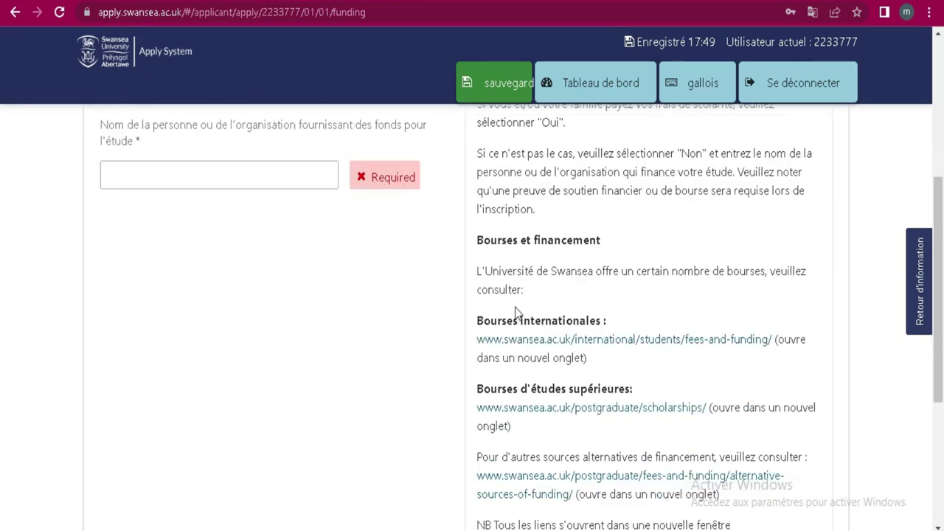
scroll(516, 313, "up", 6)
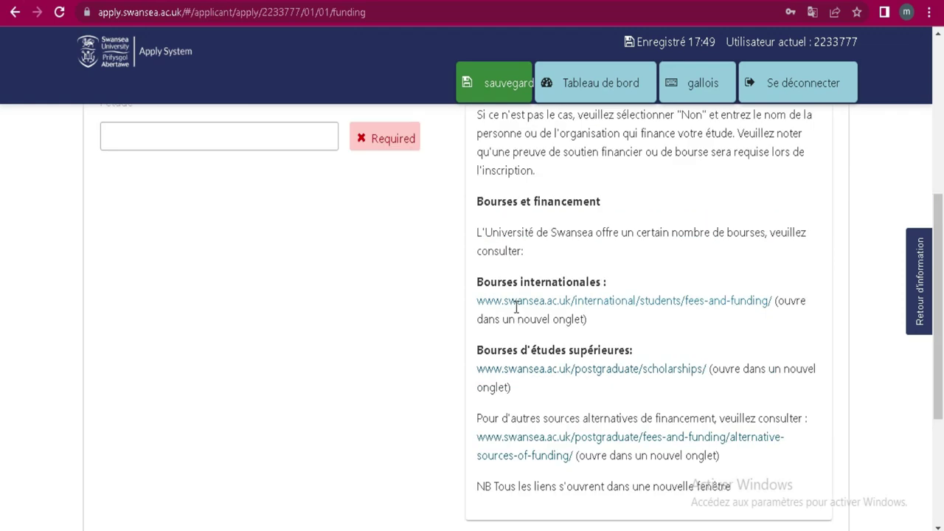